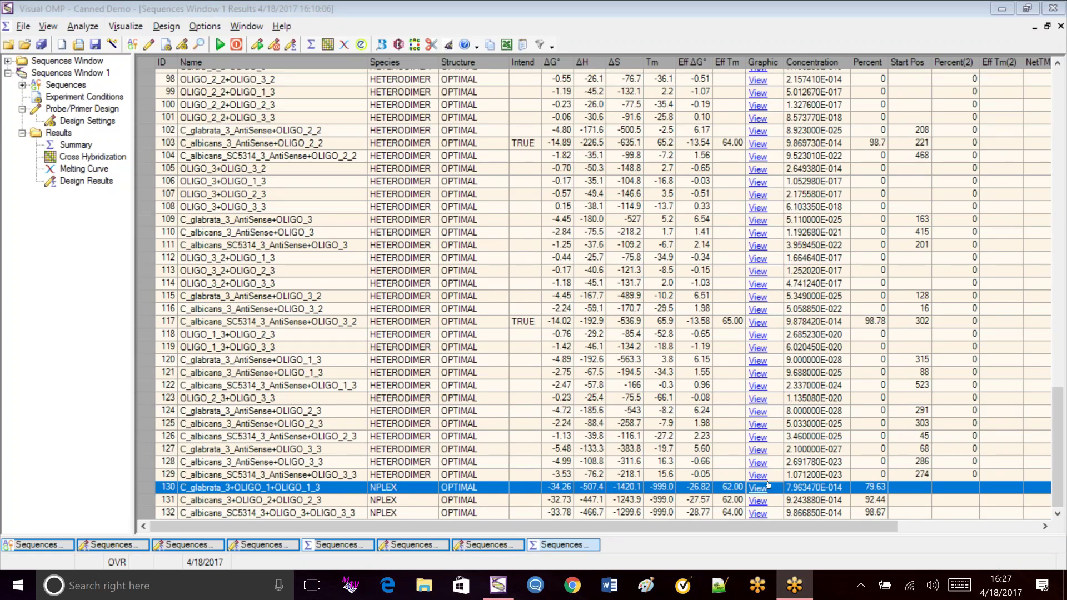
Step: Inspect enlarged structure graphics of the C_albicans_SC5314_3 and C_albicans_3 NPLEX complexes, checking where the primer and probe bind
{"action": "left_click", "coordinate": [759, 514]}
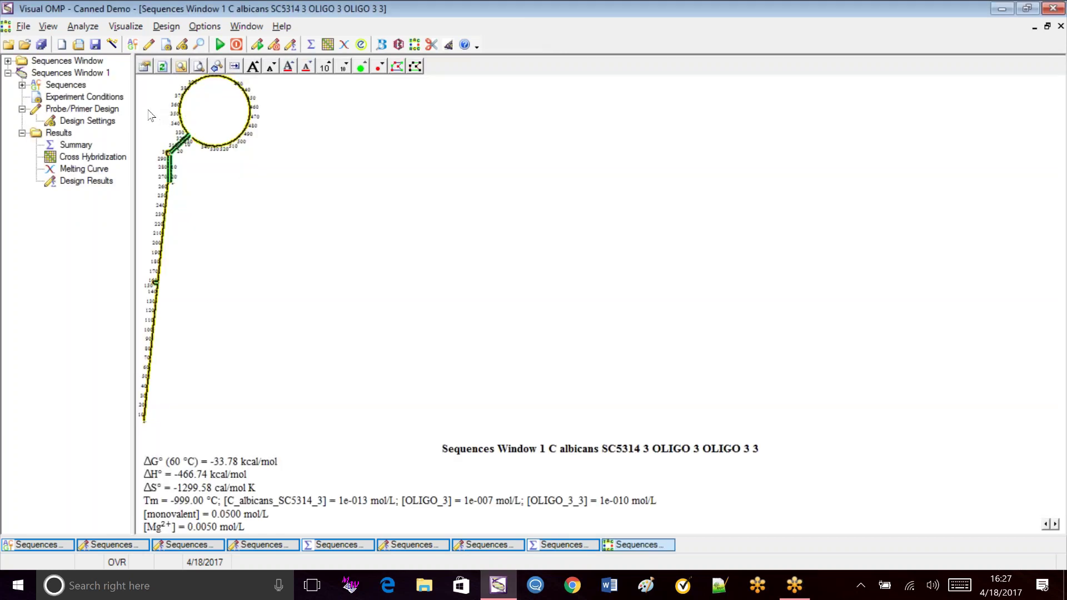
{"action": "scroll", "coordinate": [143, 128], "scroll_direction": "up", "scroll_amount": 3}
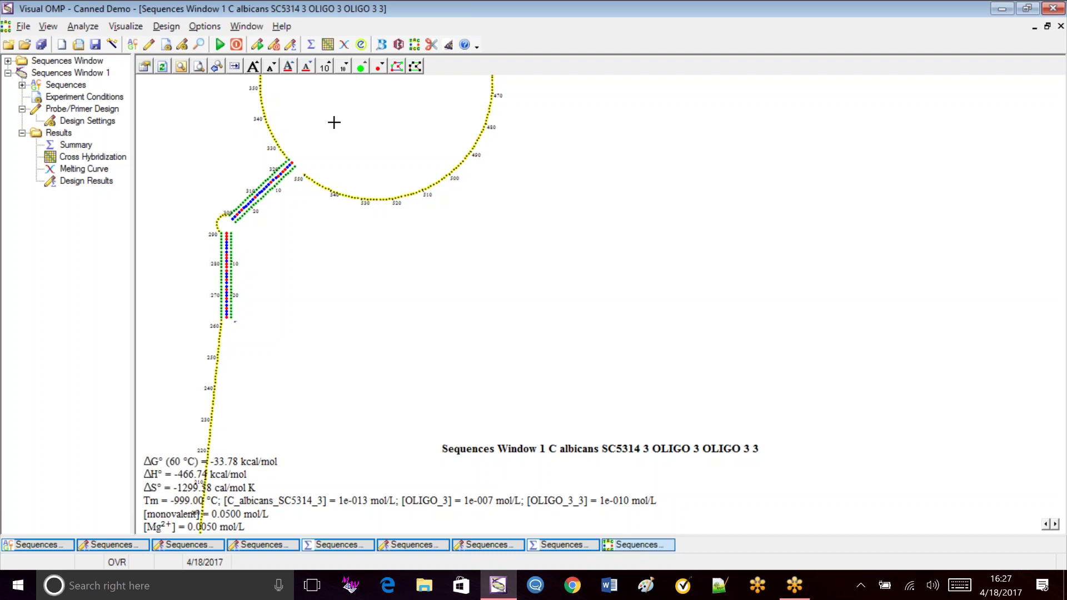
{"action": "left_click", "coordinate": [1060, 26]}
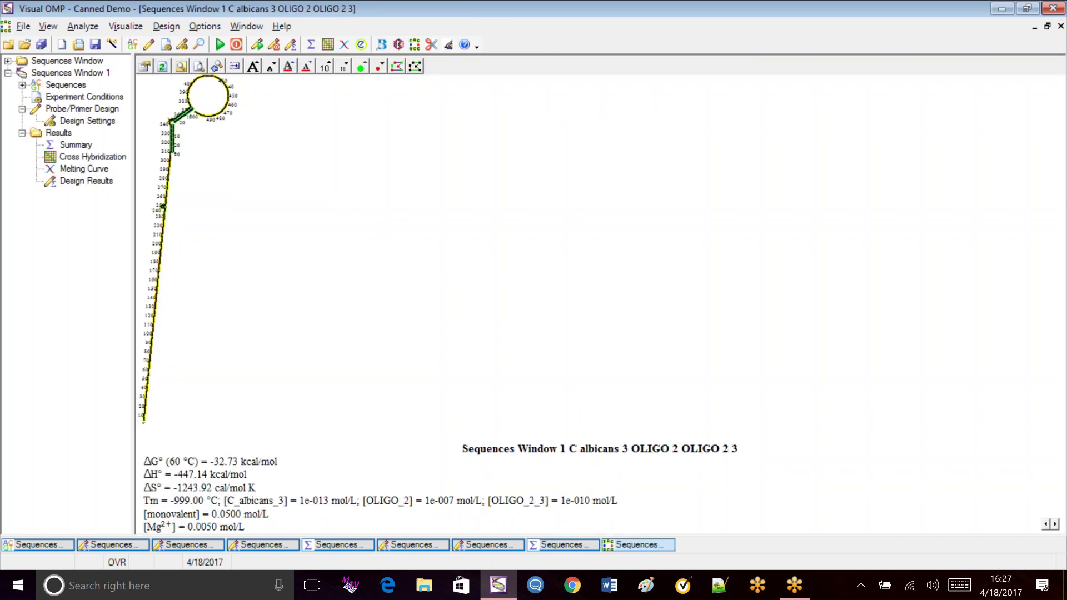
{"action": "left_click_drag", "start_coordinate": [161, 105], "coordinate": [203, 157]}
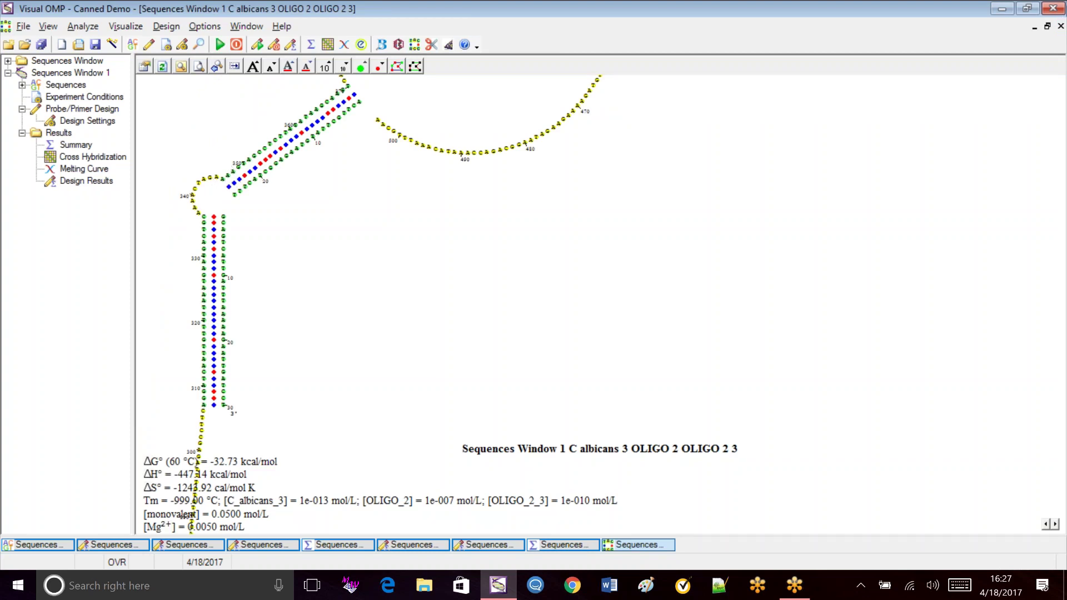
{"action": "left_click", "coordinate": [1060, 26]}
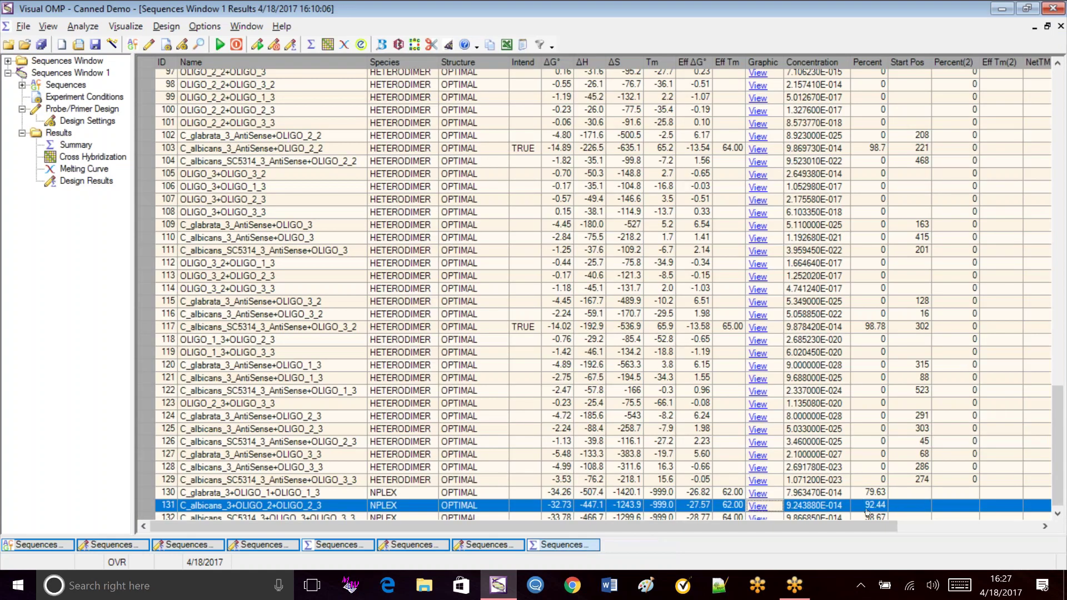
Step: Inspect an enlarged structure graphic of the C_glabrata_3+OLIGO_1+OLIGO_1_3 NPLEX complex
{"action": "left_click", "coordinate": [758, 494]}
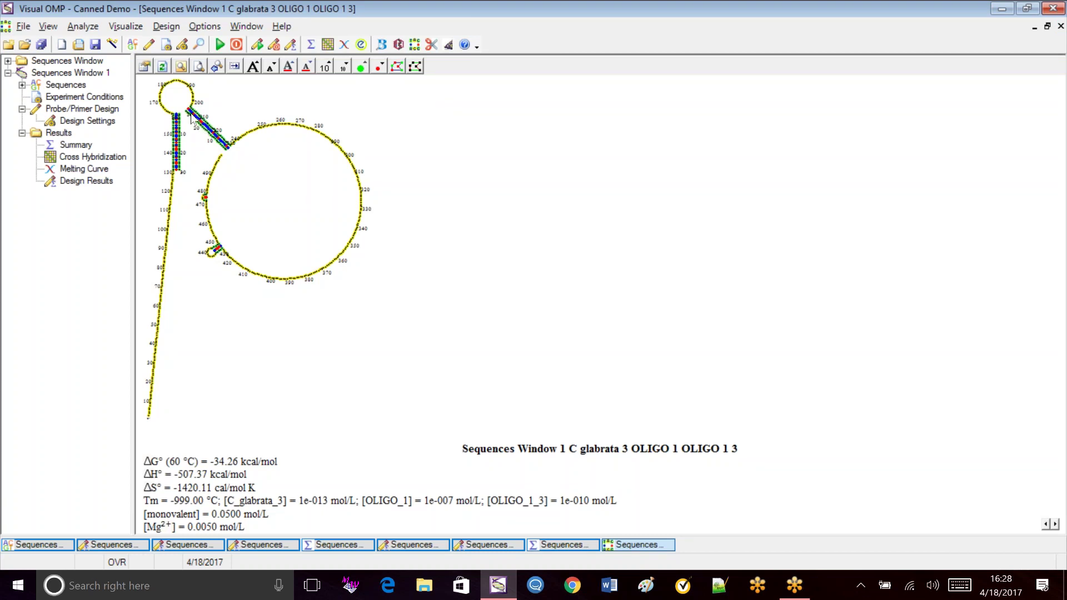
{"action": "left_click", "coordinate": [181, 66]}
{"action": "left_click", "coordinate": [166, 108]}
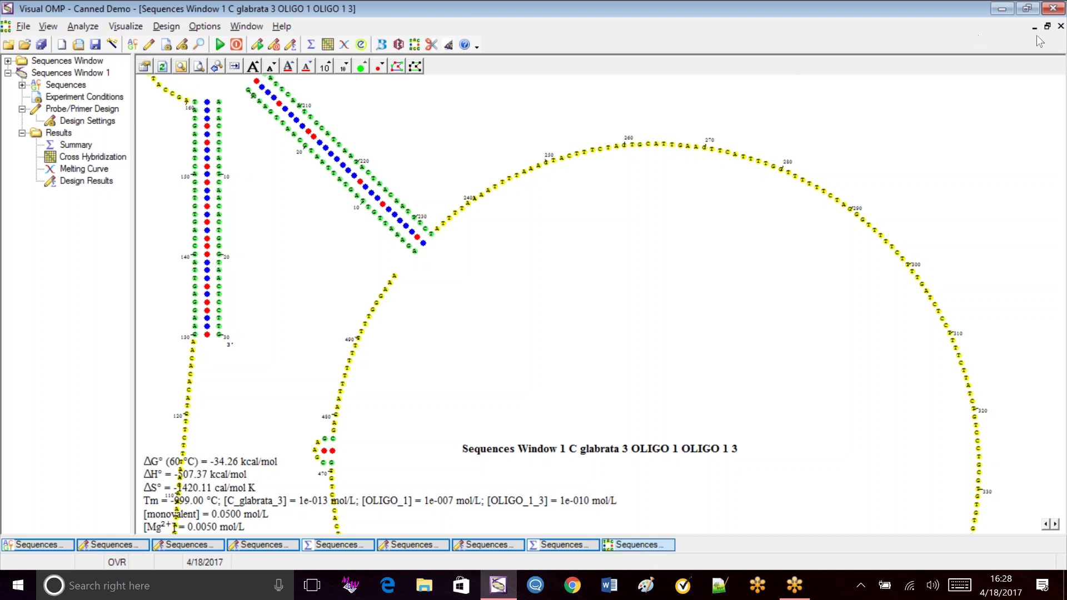
{"action": "left_click", "coordinate": [1061, 26]}
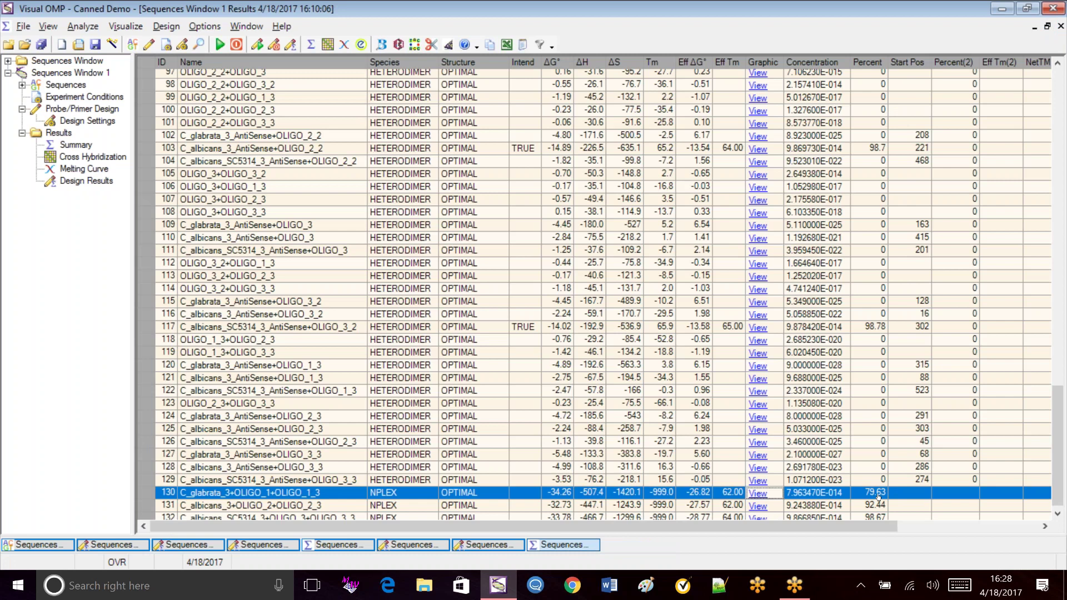
Step: Compare the effective Tm and percent bound of the intended heterodimers with those of the three NPLEX complexes in the results table
{"action": "left_click", "coordinate": [522, 328]}
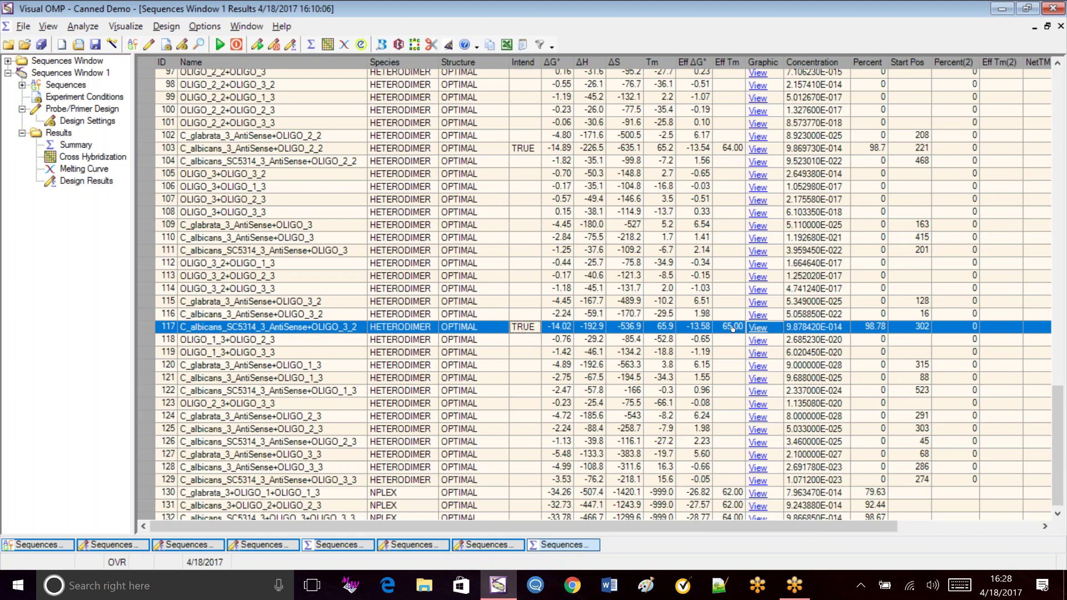
{"action": "left_click", "coordinate": [519, 148]}
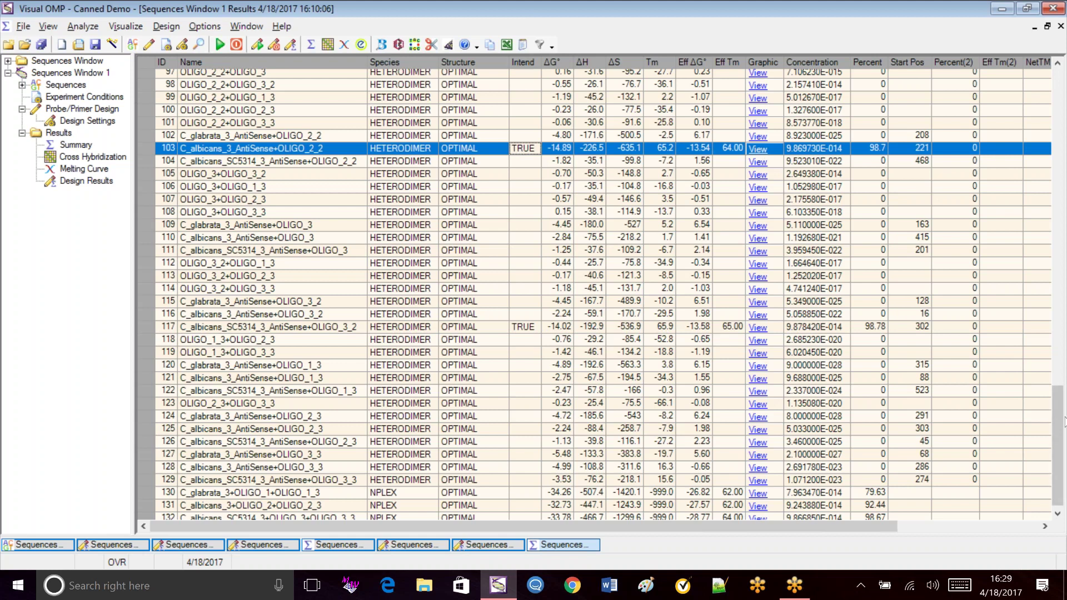
{"action": "left_click_drag", "start_coordinate": [1060, 422], "coordinate": [1060, 344]}
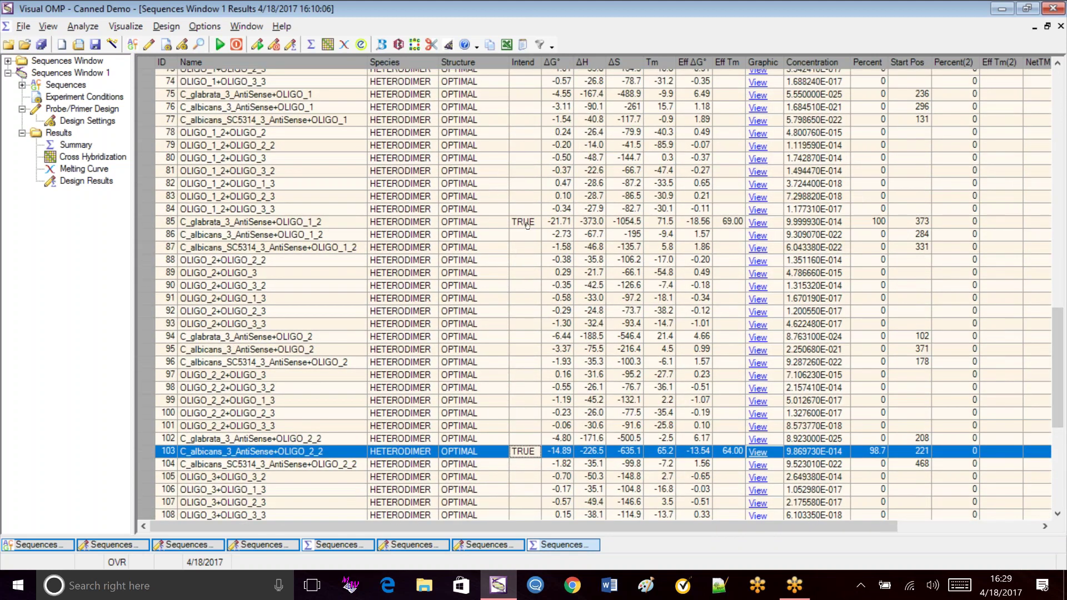
{"action": "left_click", "coordinate": [527, 223]}
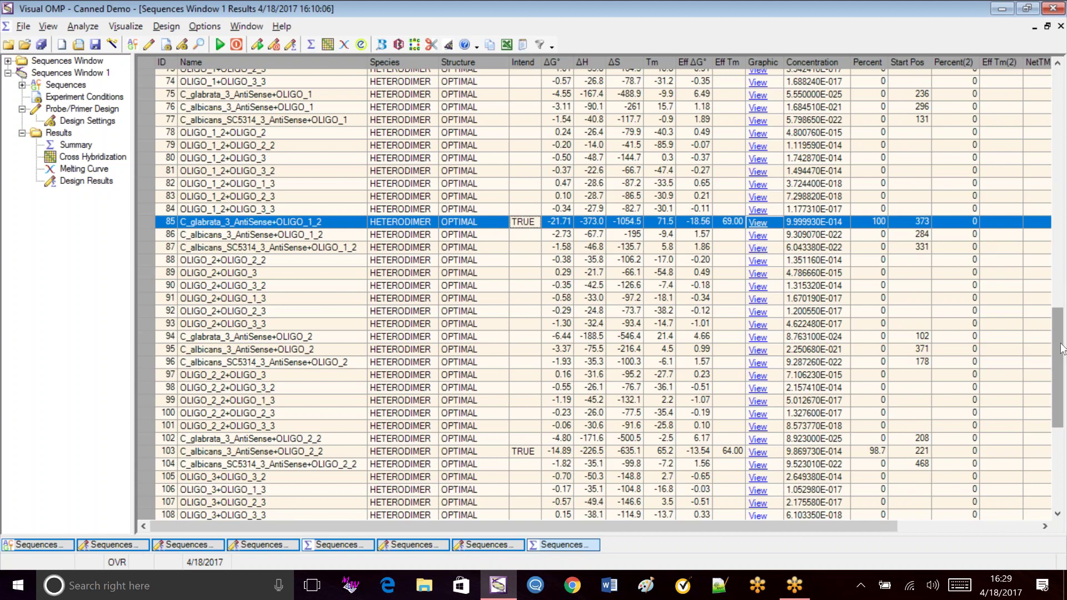
{"action": "left_click_drag", "start_coordinate": [1062, 349], "coordinate": [1043, 242]}
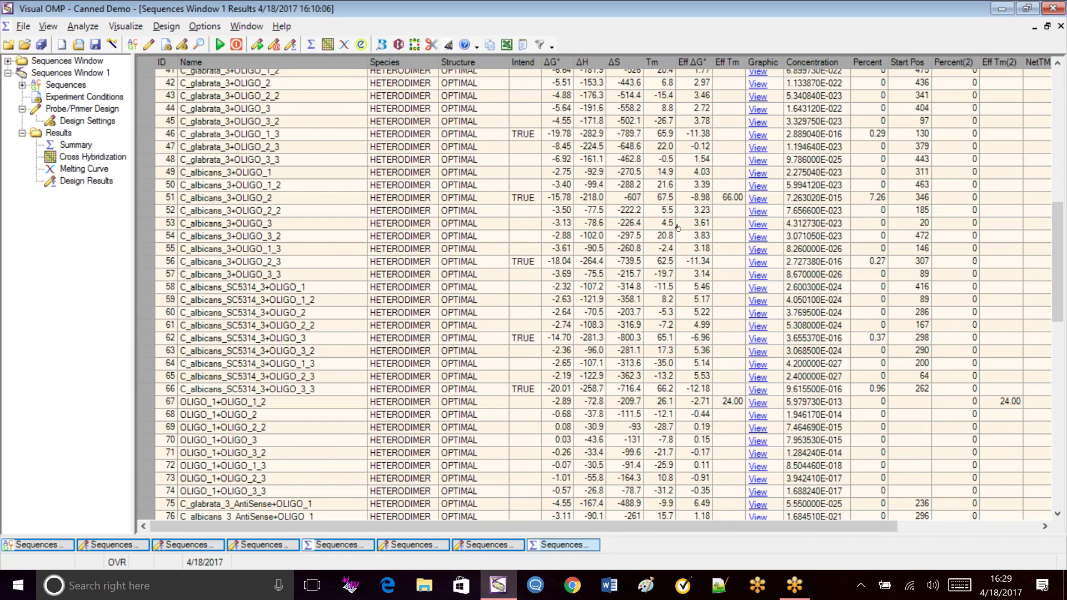
{"action": "left_click_drag", "start_coordinate": [1062, 226], "coordinate": [1059, 449]}
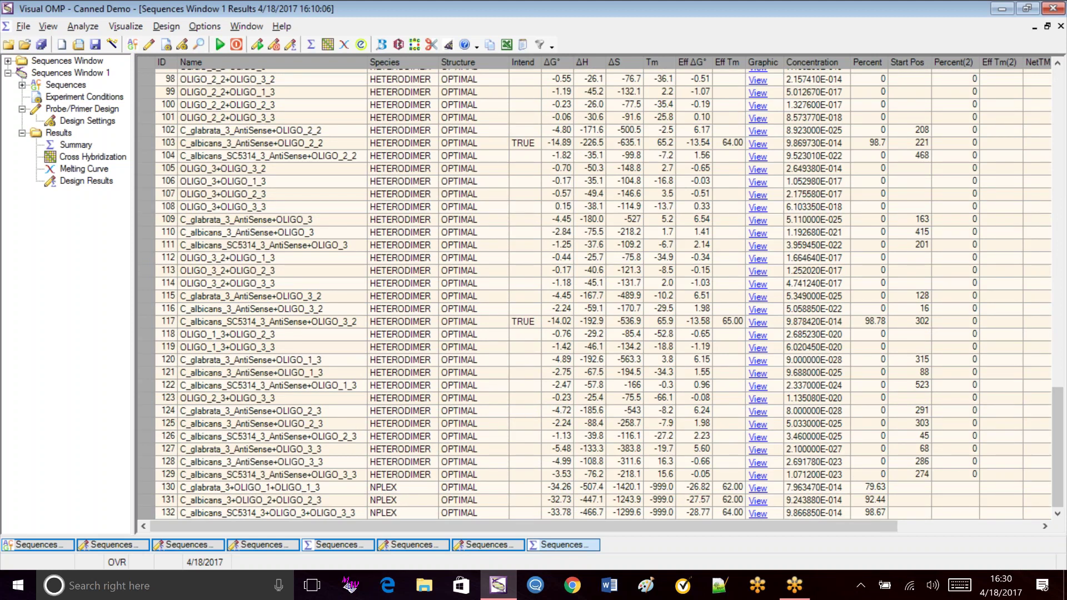
{"action": "left_click_drag", "start_coordinate": [1059, 430], "coordinate": [1058, 191]}
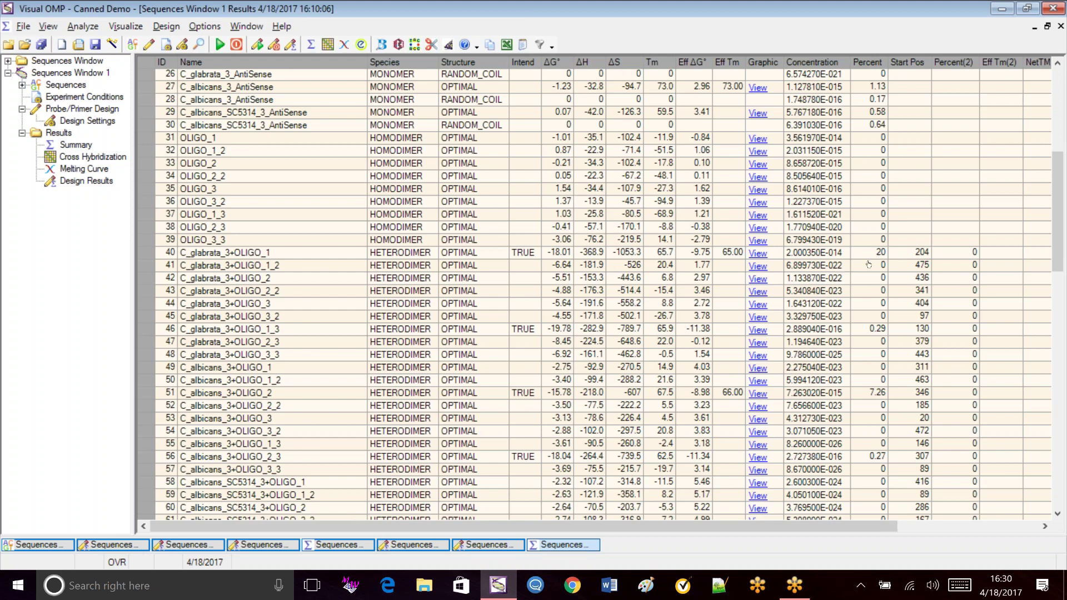
{"action": "left_click_drag", "start_coordinate": [1061, 190], "coordinate": [1061, 445]}
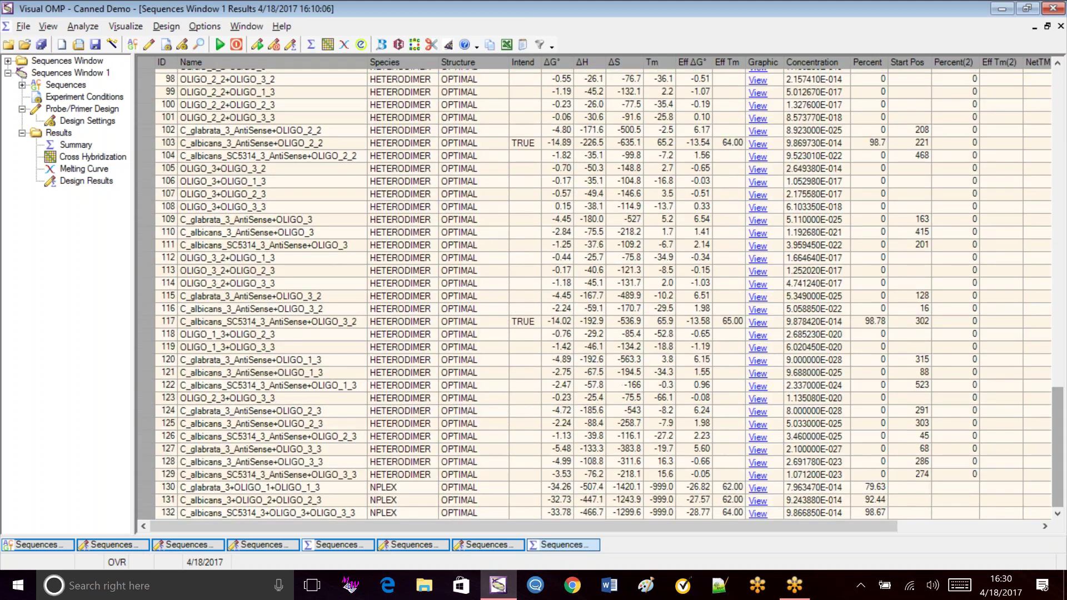
{"action": "left_click", "coordinate": [864, 489]}
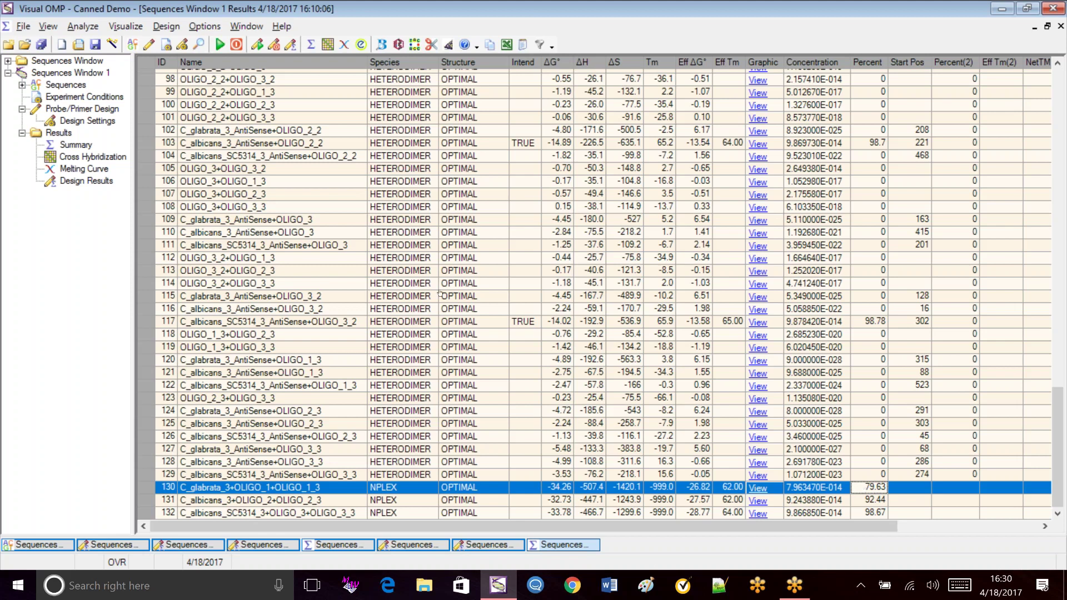
Step: In the OLIGO_1 probe design, set the minimum size to 30 and the optimal size to 35
{"action": "left_click", "coordinate": [59, 94]}
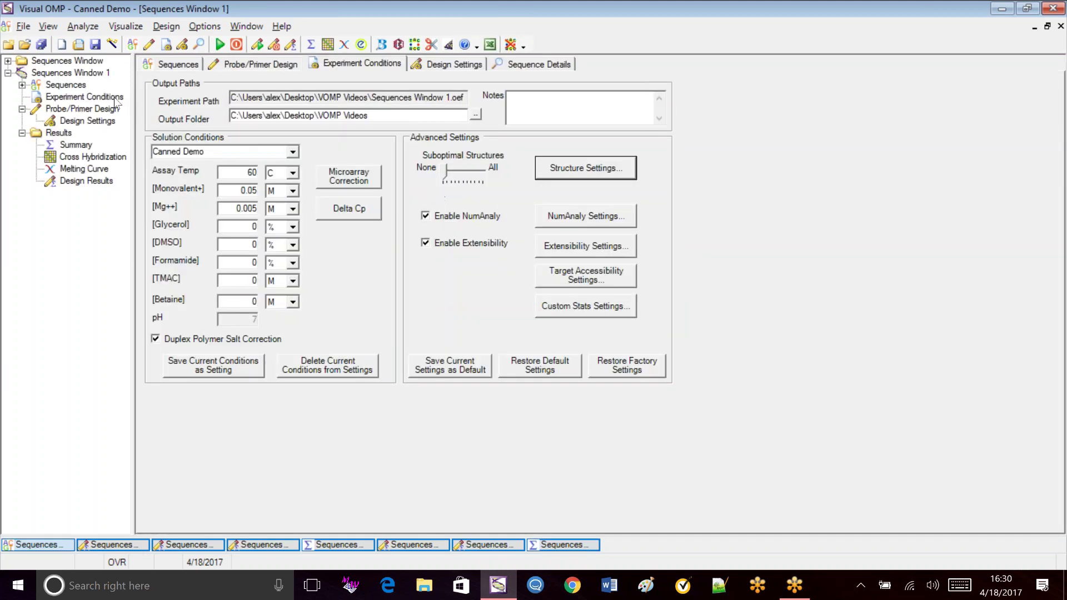
{"action": "left_click", "coordinate": [83, 109]}
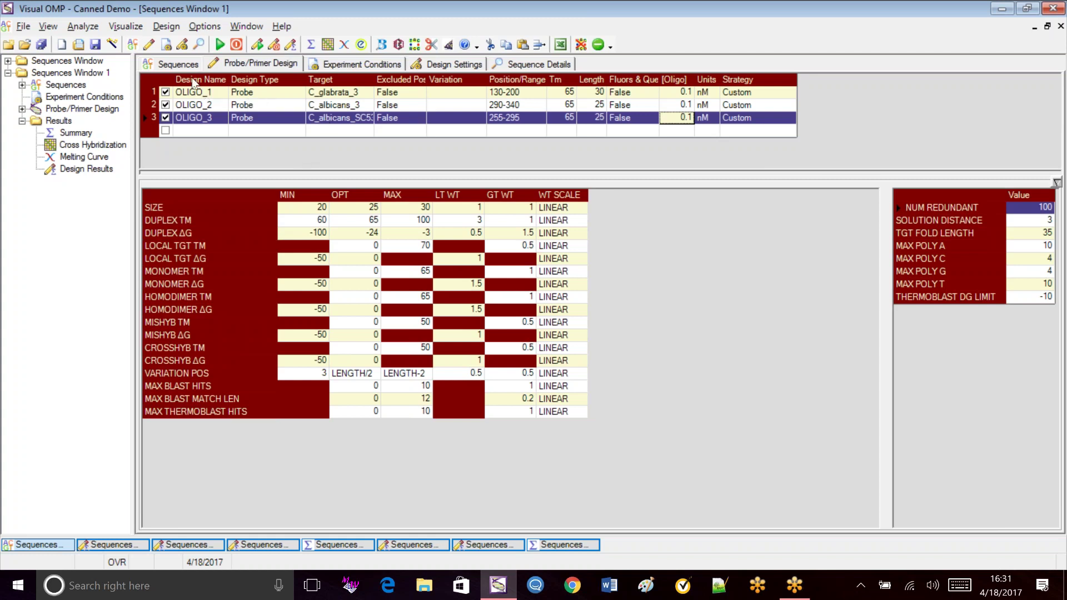
{"action": "left_click", "coordinate": [235, 94]}
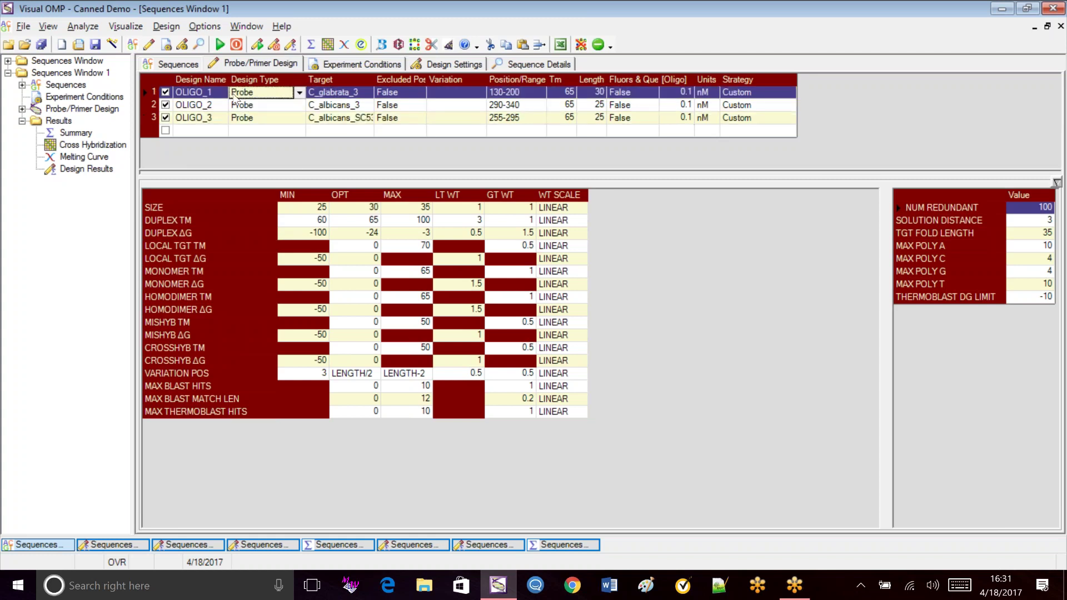
{"action": "double_click", "coordinate": [321, 208]}
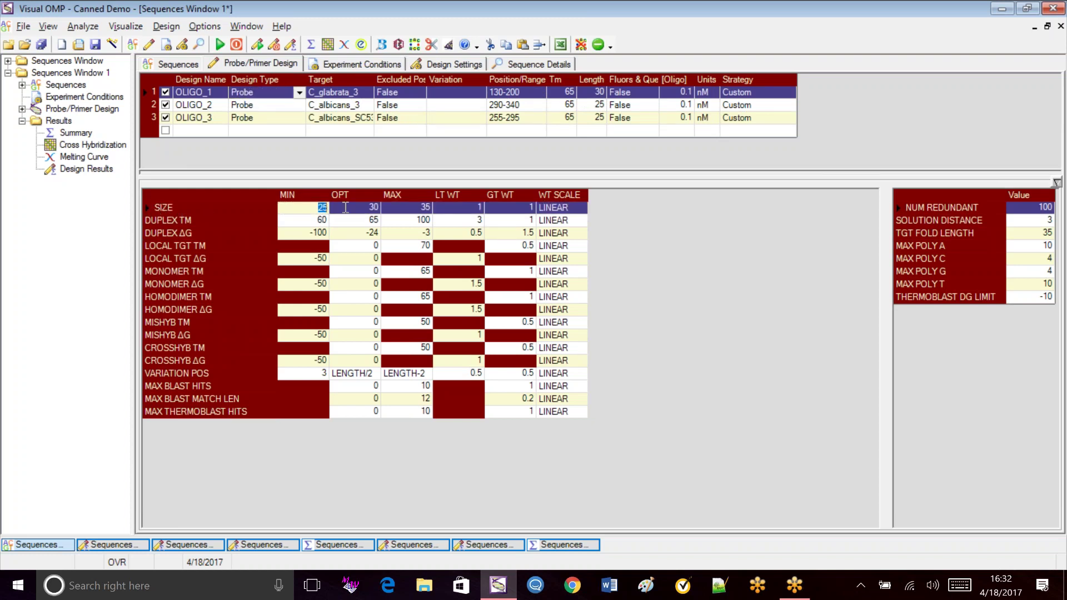
{"action": "type", "text": "30"}
{"action": "left_click", "coordinate": [371, 208]}
{"action": "double_click", "coordinate": [371, 208]}
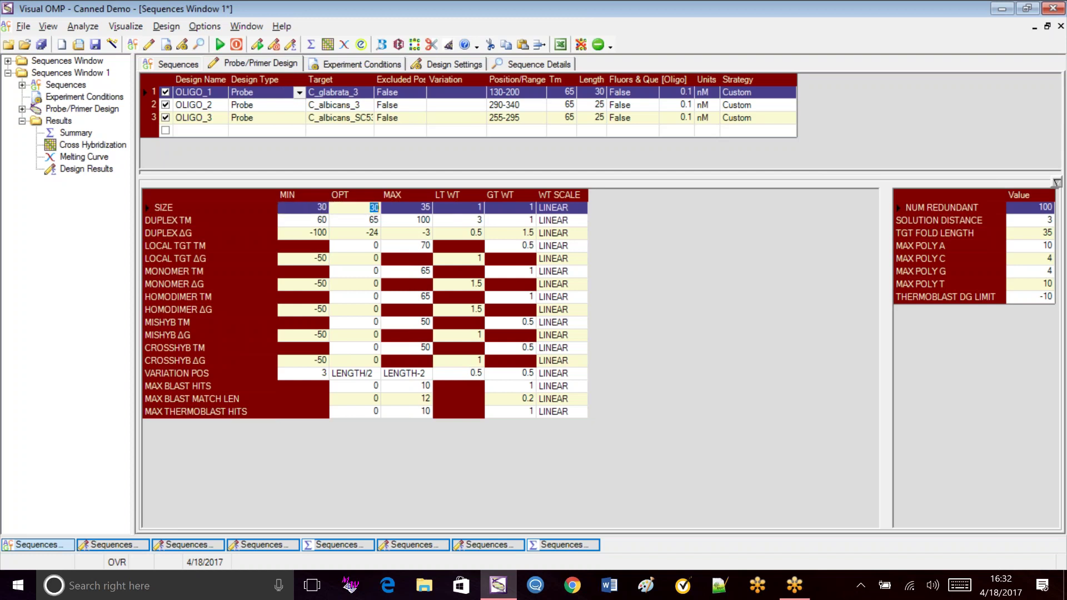
{"action": "type", "text": "35"}
Step: Set the minimum duplex Tm of the OLIGO_1 probe design to 65
{"action": "left_click", "coordinate": [313, 222]}
{"action": "left_click", "coordinate": [312, 221]}
{"action": "type", "text": "6"}
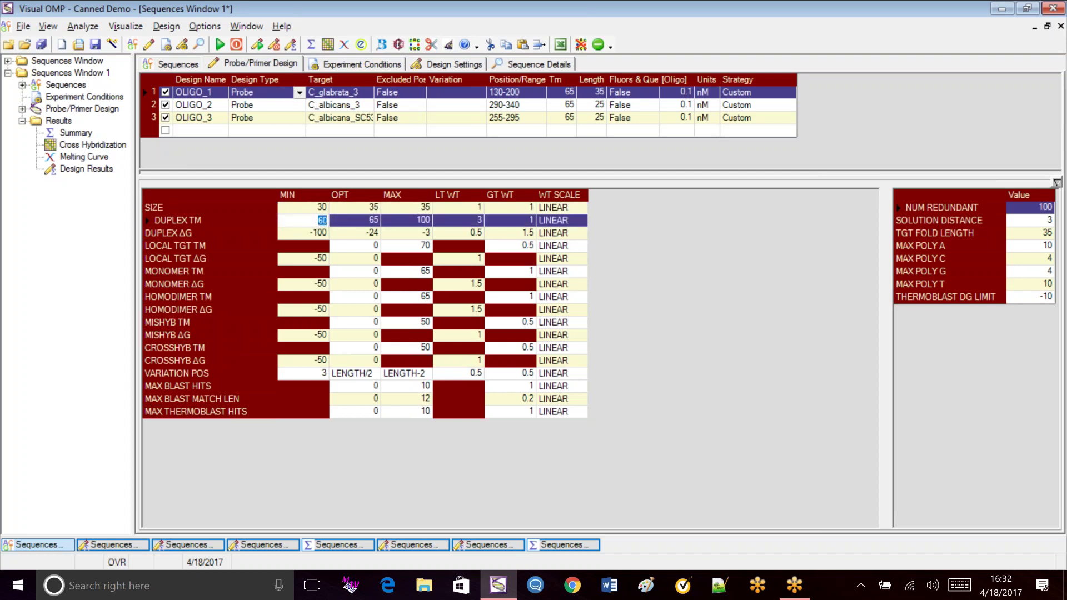
{"action": "type", "text": "5"}
Step: Exclude the OLIGO_2 and OLIGO_3 probe designs from the run, leaving only OLIGO_1 enabled
{"action": "left_click", "coordinate": [166, 105]}
{"action": "left_click", "coordinate": [166, 118]}
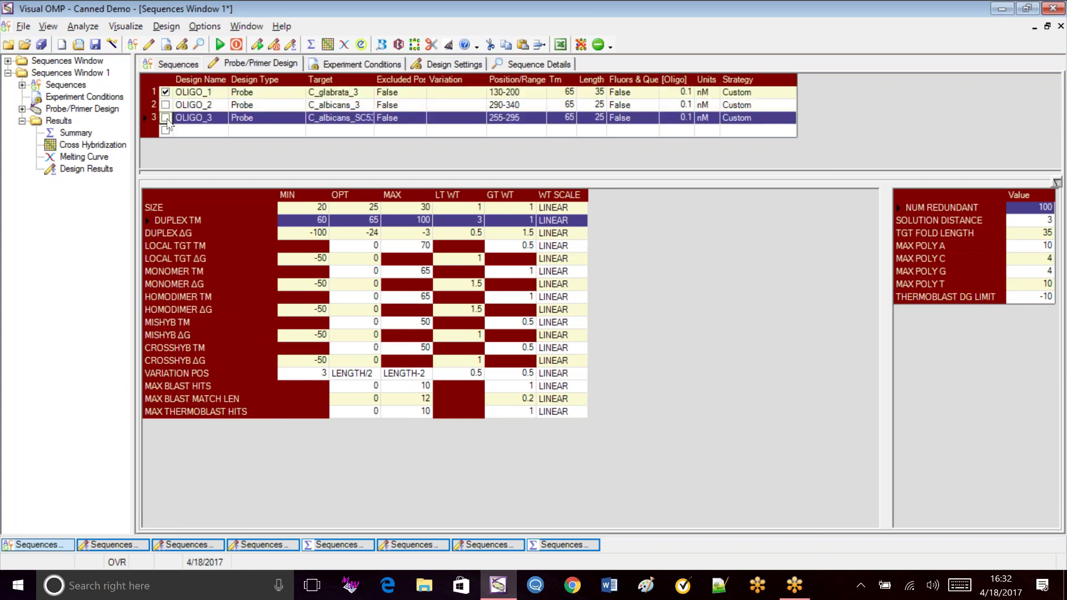
{"action": "left_click", "coordinate": [215, 95]}
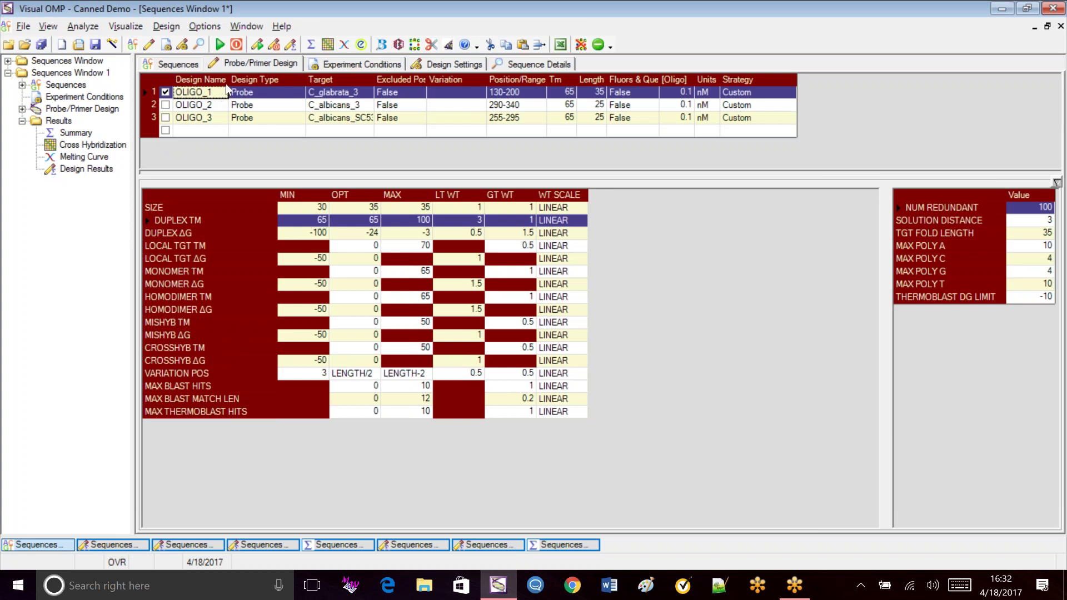
Step: Deactivate the existing OLIGO_1_3 probe in the sequence list, run the probe design and open its results
{"action": "left_click", "coordinate": [173, 65]}
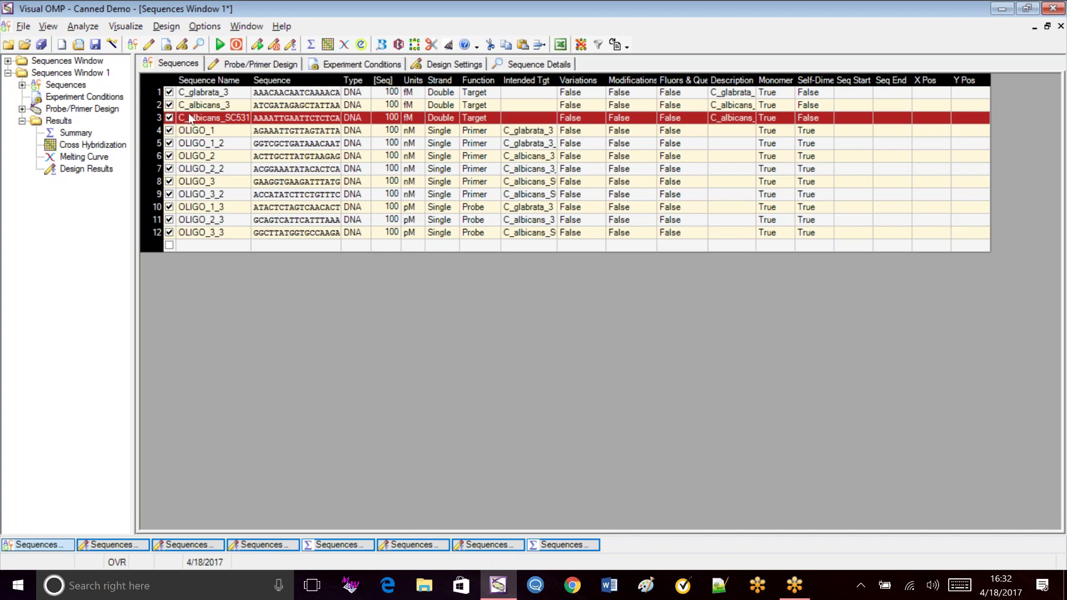
{"action": "left_click", "coordinate": [273, 65]}
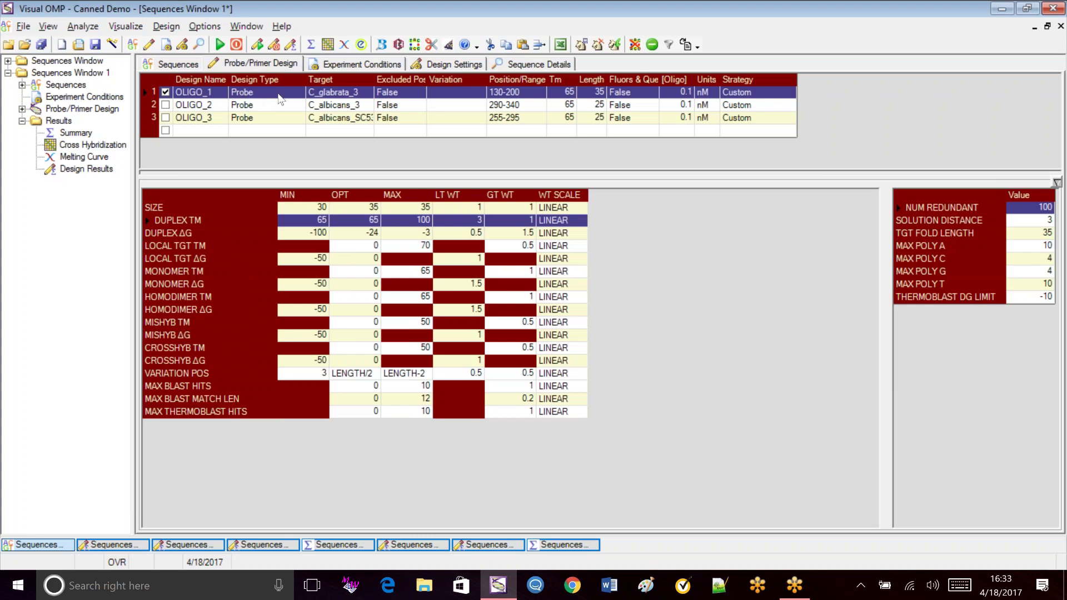
{"action": "left_click", "coordinate": [189, 64]}
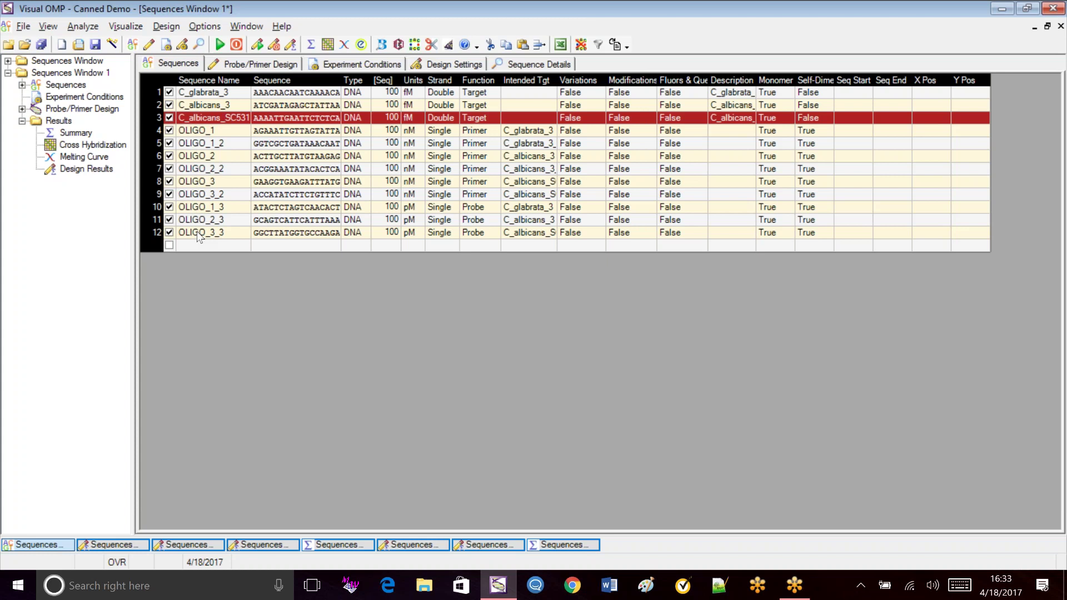
{"action": "left_click", "coordinate": [170, 208]}
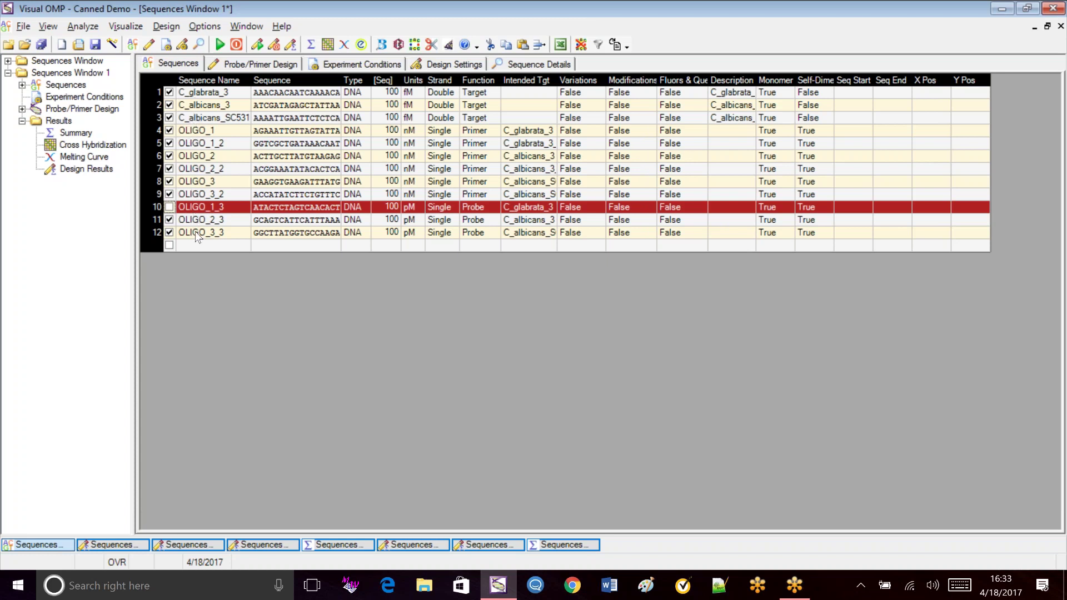
{"action": "left_click", "coordinate": [258, 45]}
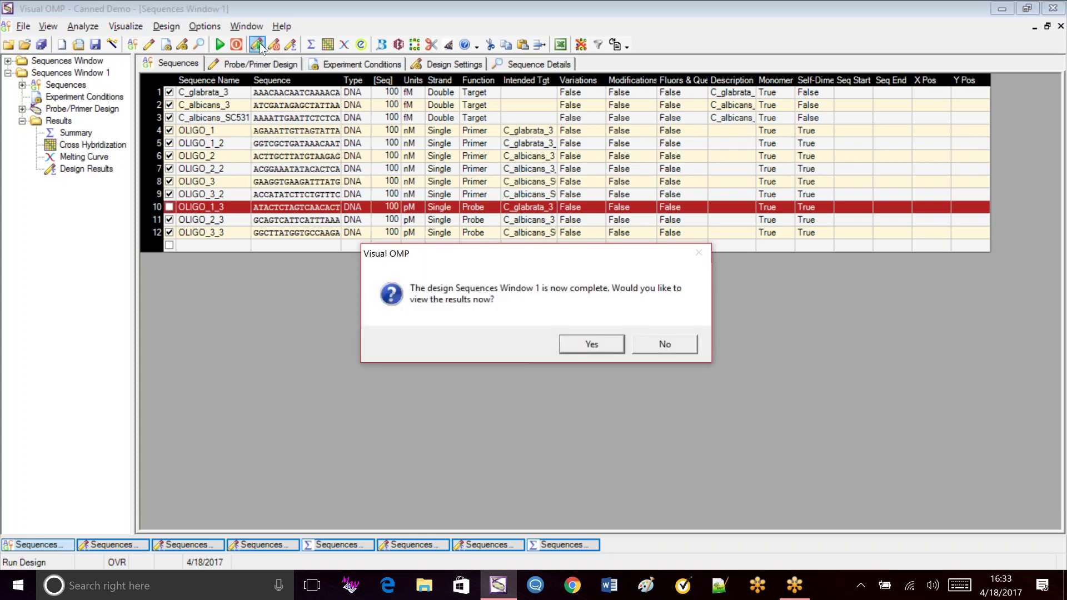
{"action": "left_click", "coordinate": [593, 341]}
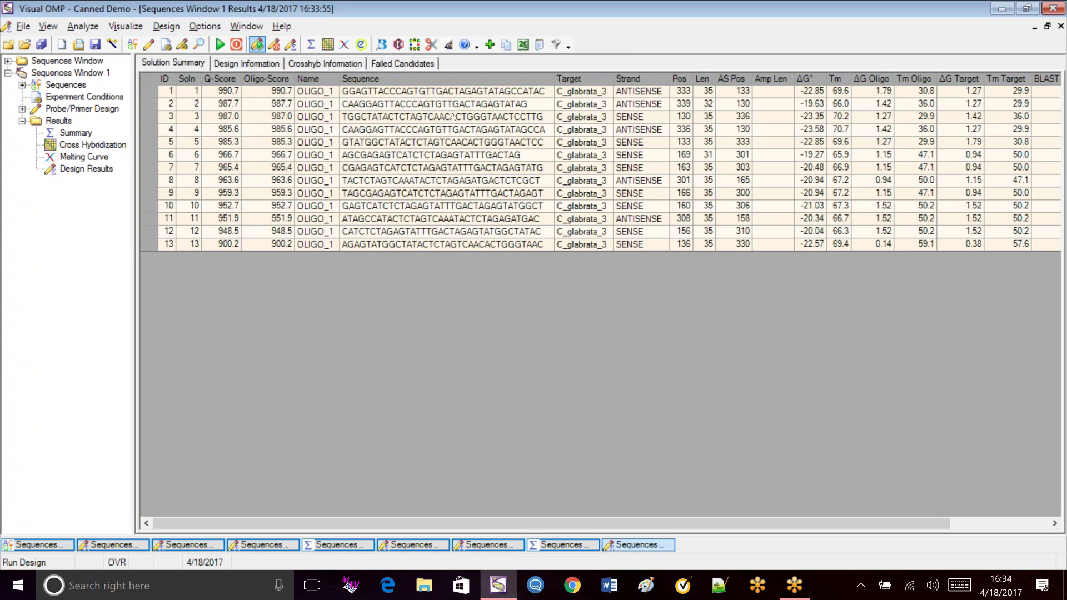
Step: Add design solution 3, the sense-strand C_glabrata_3 probe at position 130, to the Sequences Window 1 experiment
{"action": "left_click", "coordinate": [512, 117]}
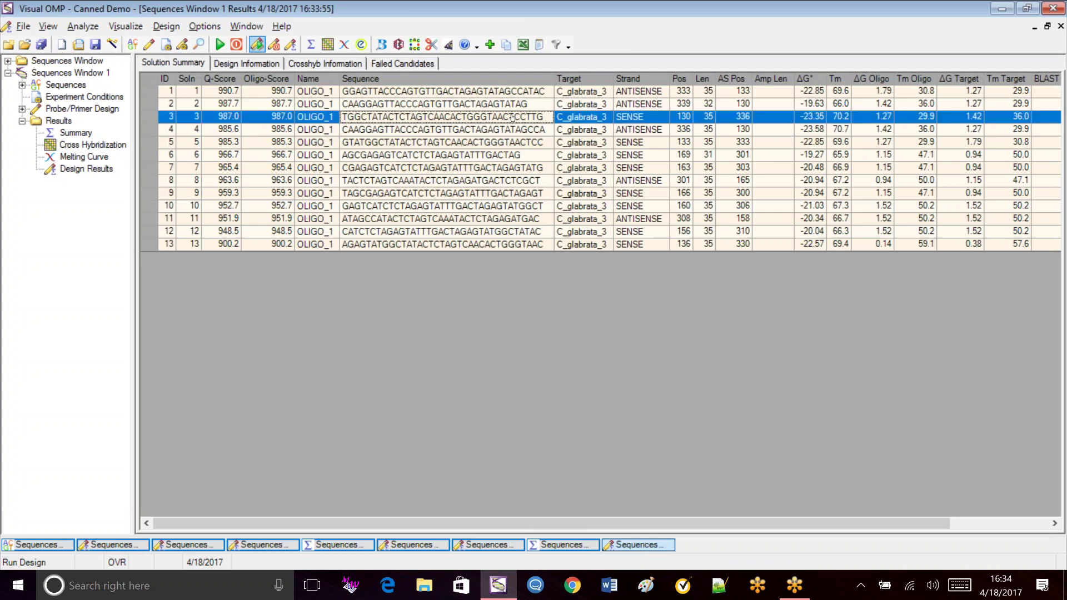
{"action": "right_click", "coordinate": [408, 118]}
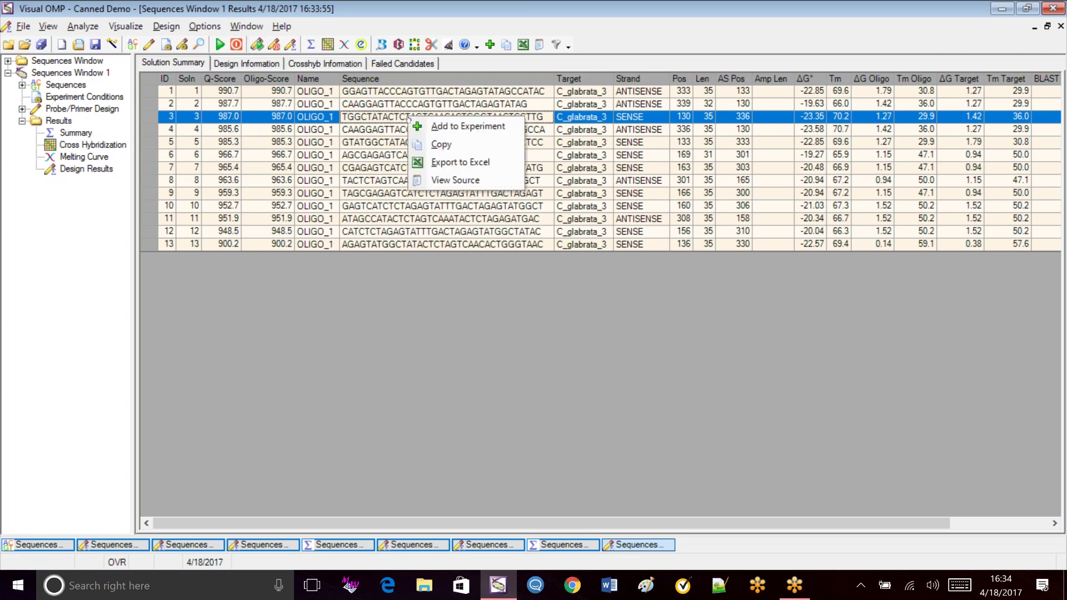
{"action": "left_click", "coordinate": [439, 127]}
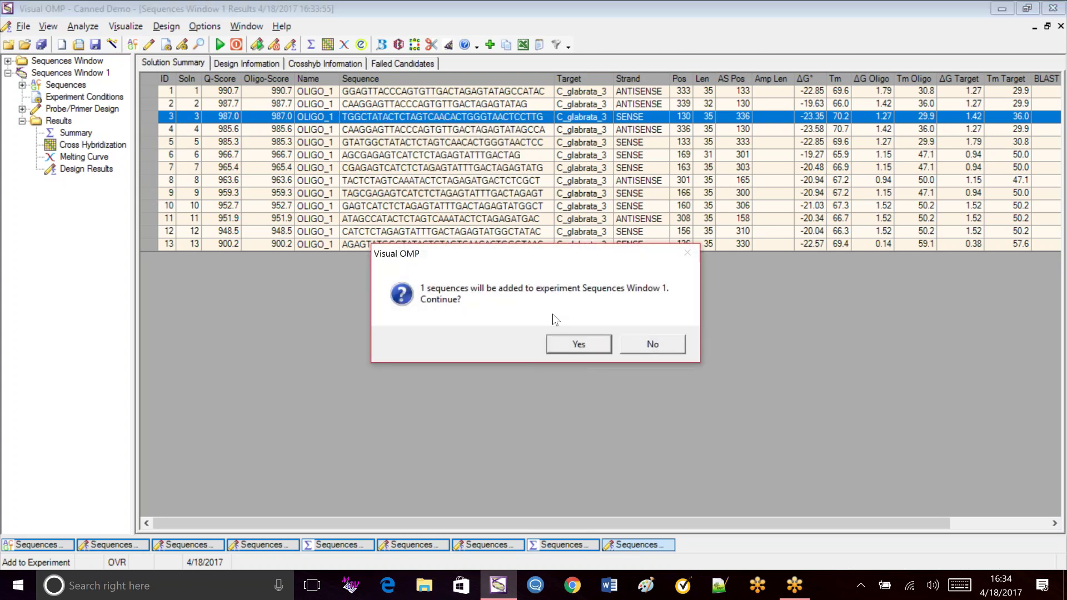
{"action": "left_click", "coordinate": [574, 346]}
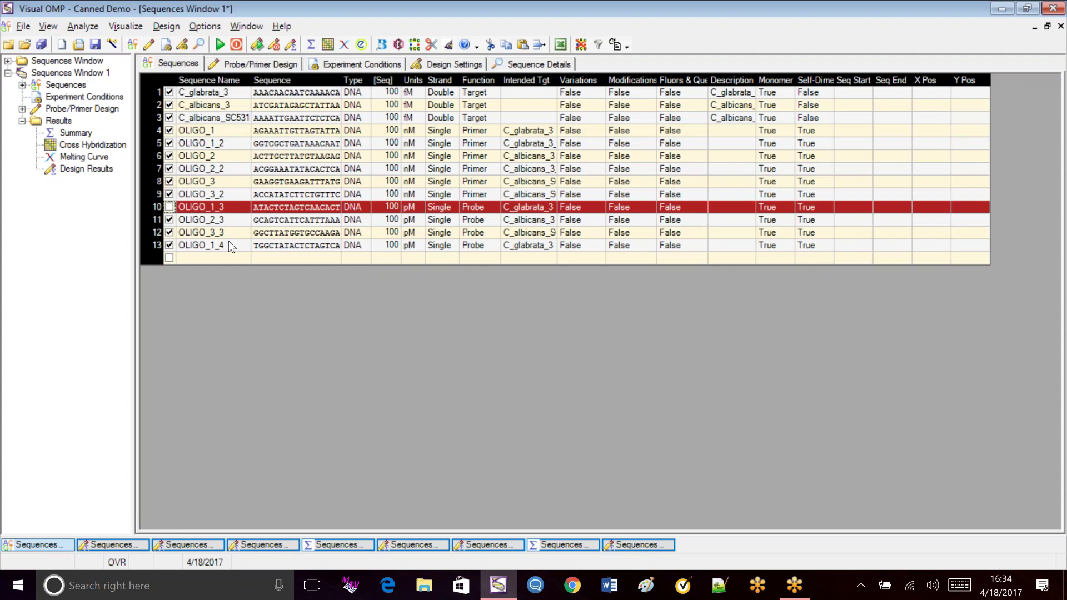
Step: Rename the newly added OLIGO_1_4 probe in the sequence list as New_Glabrata_probe
{"action": "double_click", "coordinate": [229, 244]}
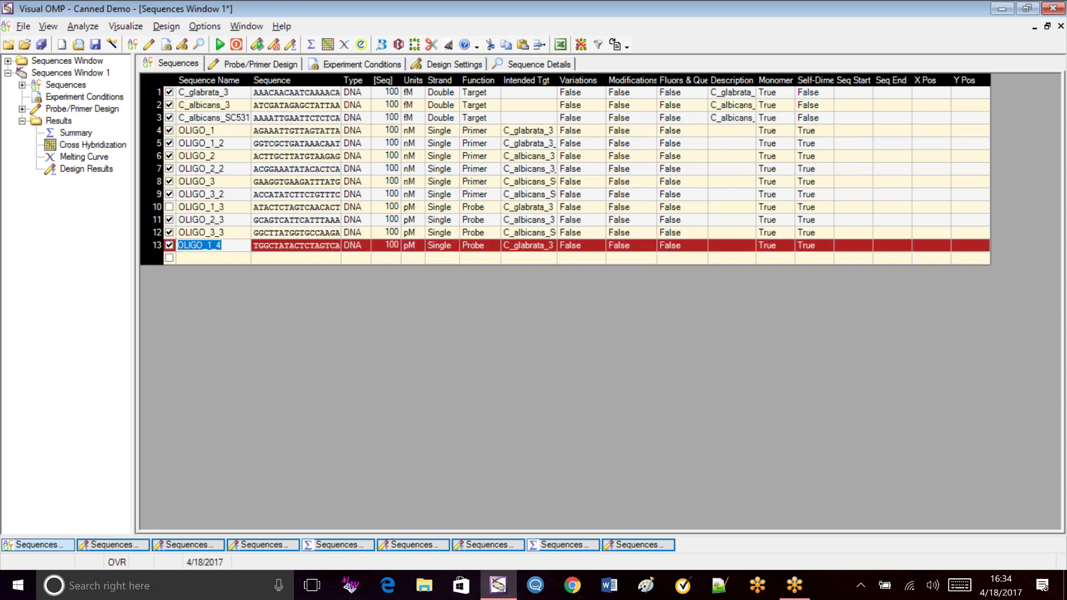
{"action": "type", "text": "New"}
{"action": "type", "text": "_Glab"}
{"action": "type", "text": "rata"}
{"action": "type", "text": "_probe"}
{"action": "key", "text": "Return"}
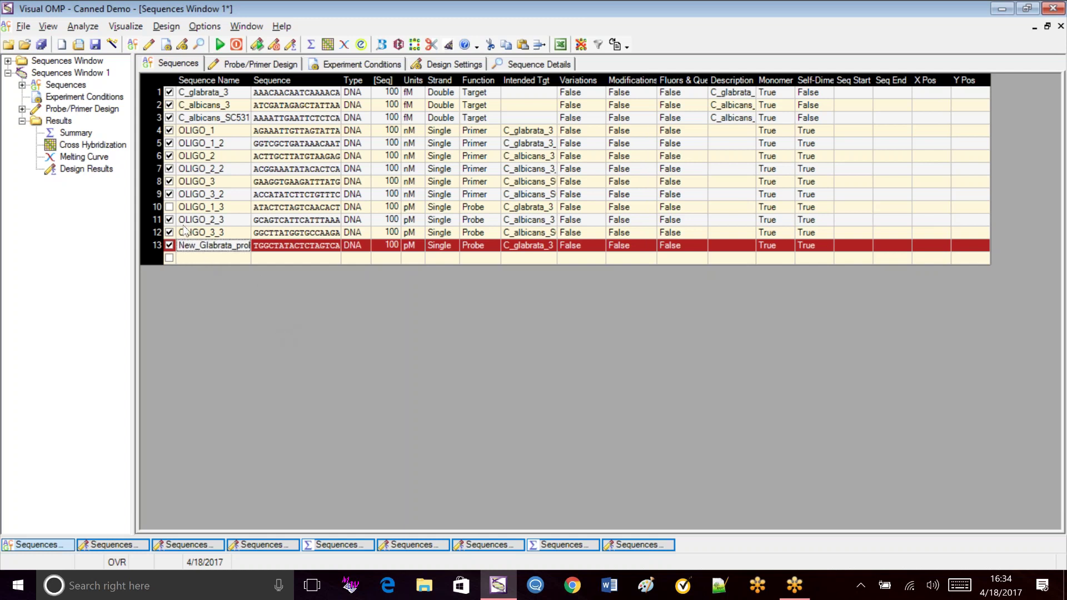
Step: Run the simulation with the redesigned probe and check the percent bound of the C_glabrata_3+OLIGO_1+New_Glabrata_probe complex in the results
{"action": "left_click", "coordinate": [220, 47]}
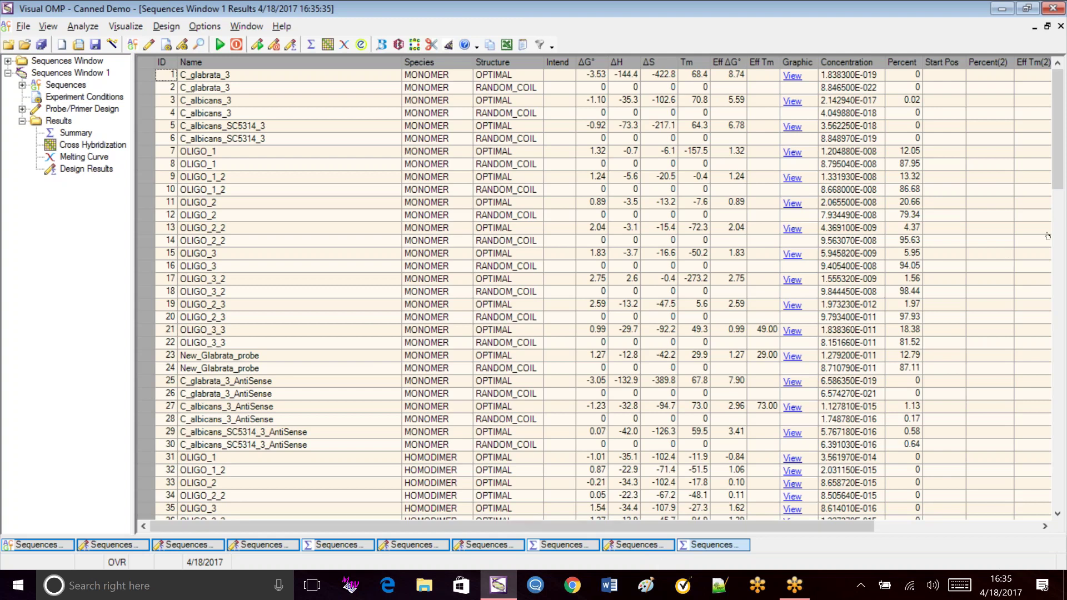
{"action": "left_click_drag", "start_coordinate": [1059, 137], "coordinate": [1054, 466]}
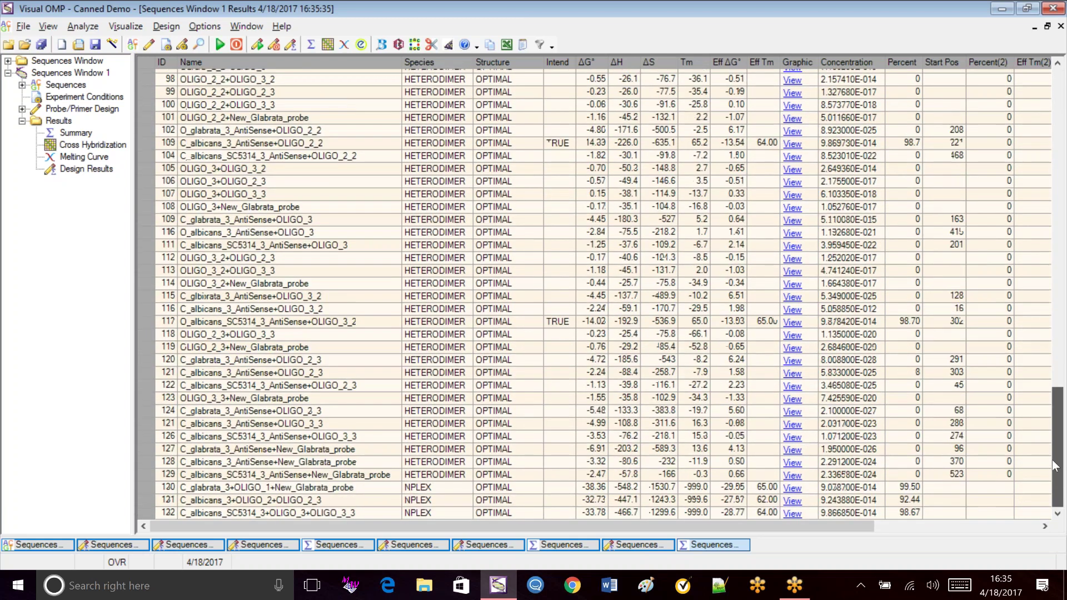
{"action": "left_click", "coordinate": [899, 487]}
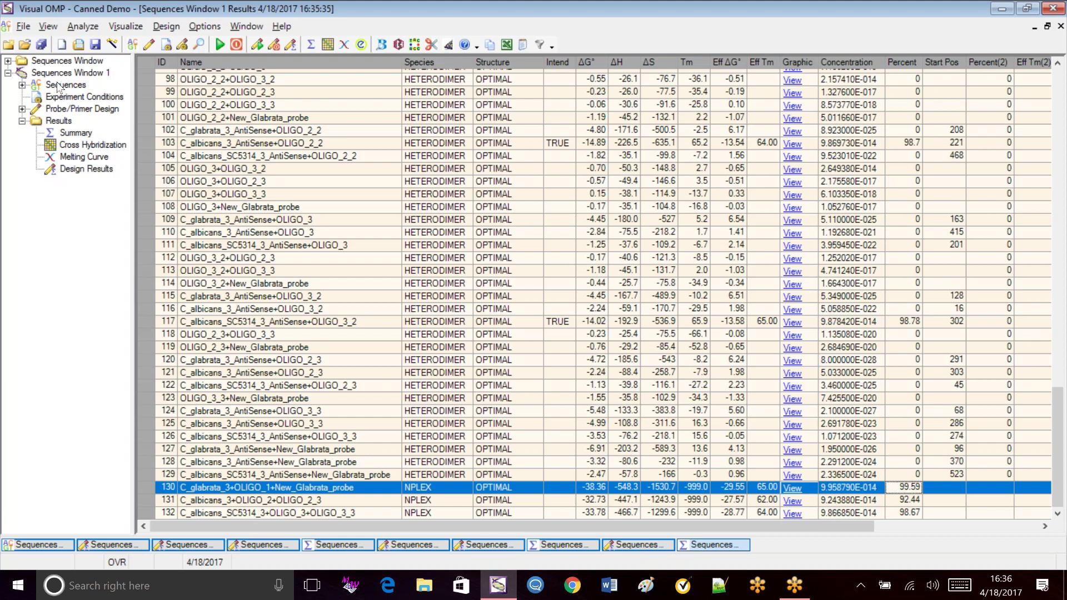
Step: Return to the sequence list, view the New_Glabrata_probe sequence in the text editor and close the editor
{"action": "left_click", "coordinate": [69, 109]}
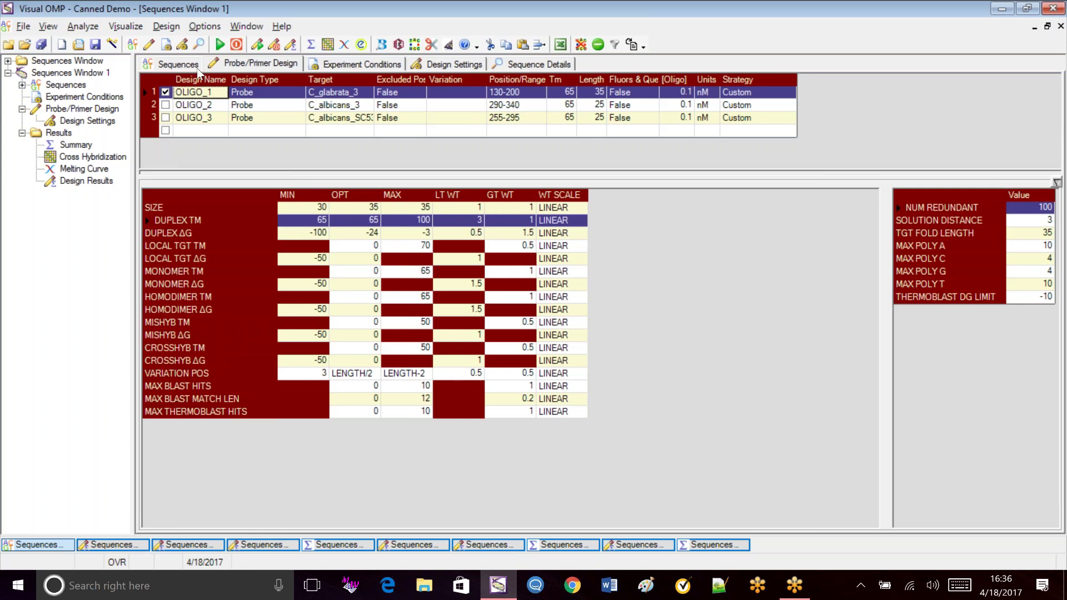
{"action": "left_click", "coordinate": [190, 64]}
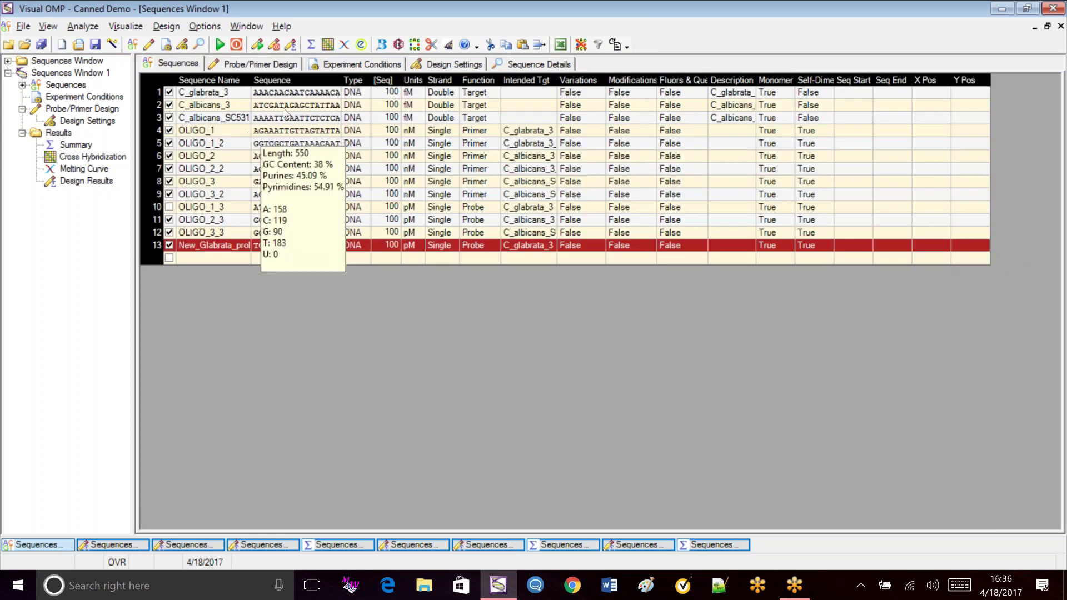
{"action": "mouse_move", "coordinate": [285, 95]}
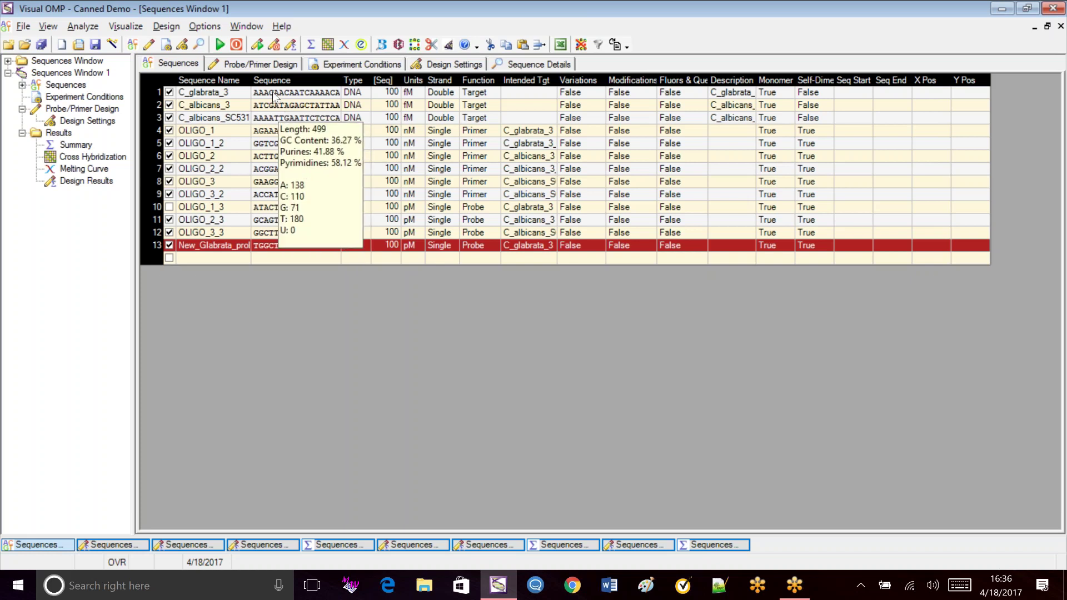
{"action": "right_click", "coordinate": [274, 96]}
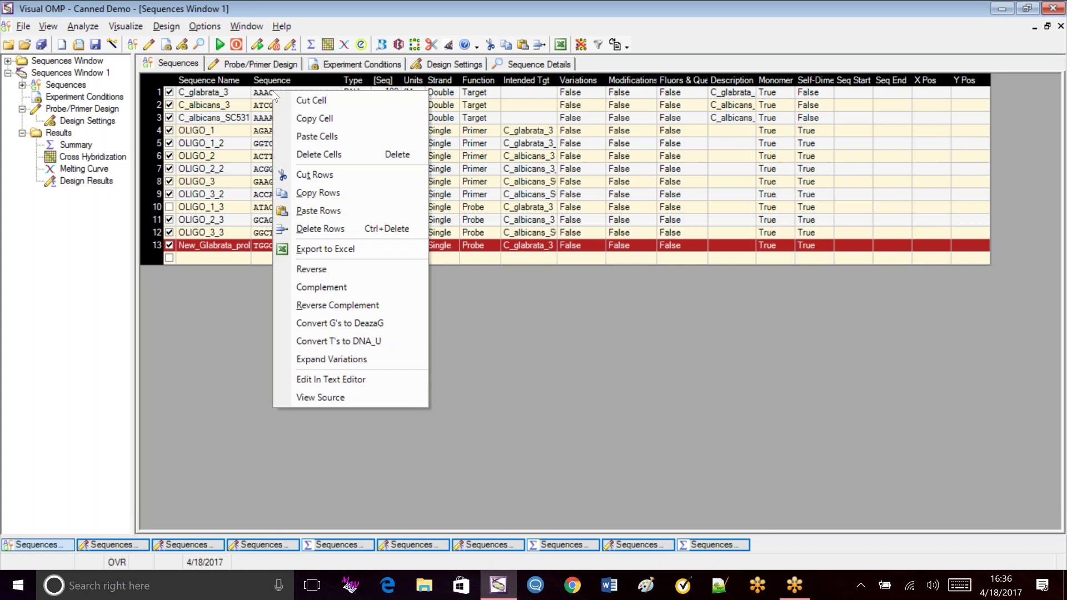
{"action": "left_click", "coordinate": [321, 380]}
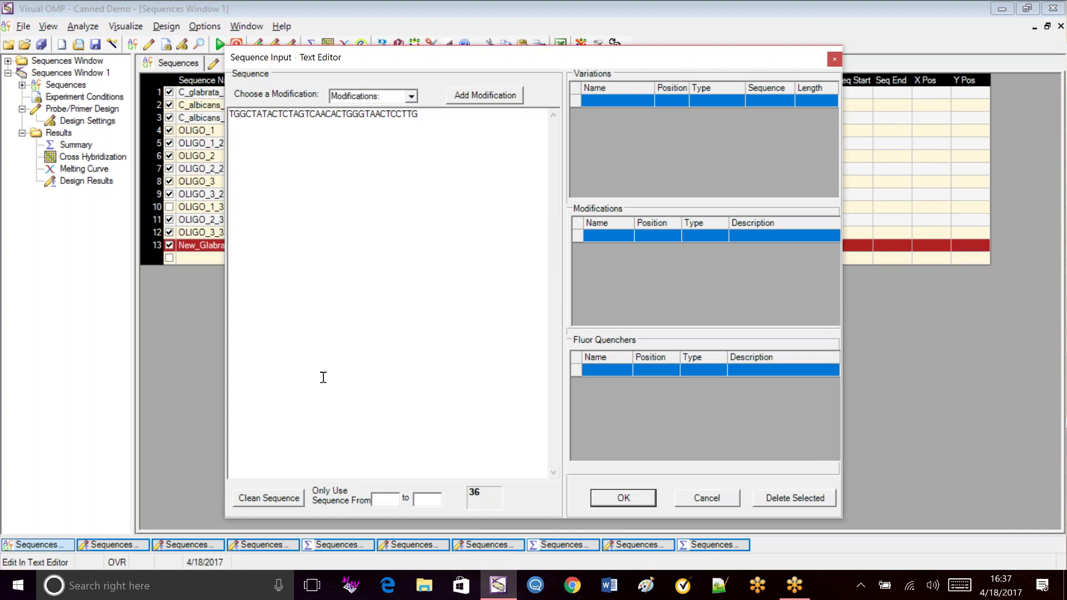
{"action": "left_click", "coordinate": [649, 503]}
Step: View the full C_glabrata_3 target sequence in the text editor and close the editor
{"action": "left_click", "coordinate": [306, 93]}
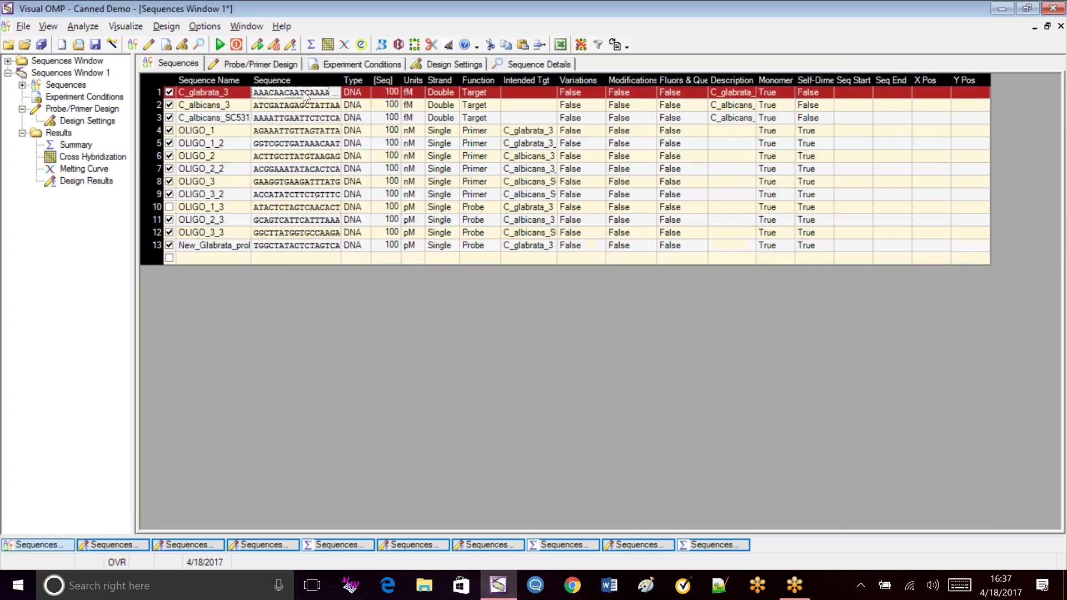
{"action": "right_click", "coordinate": [305, 93]}
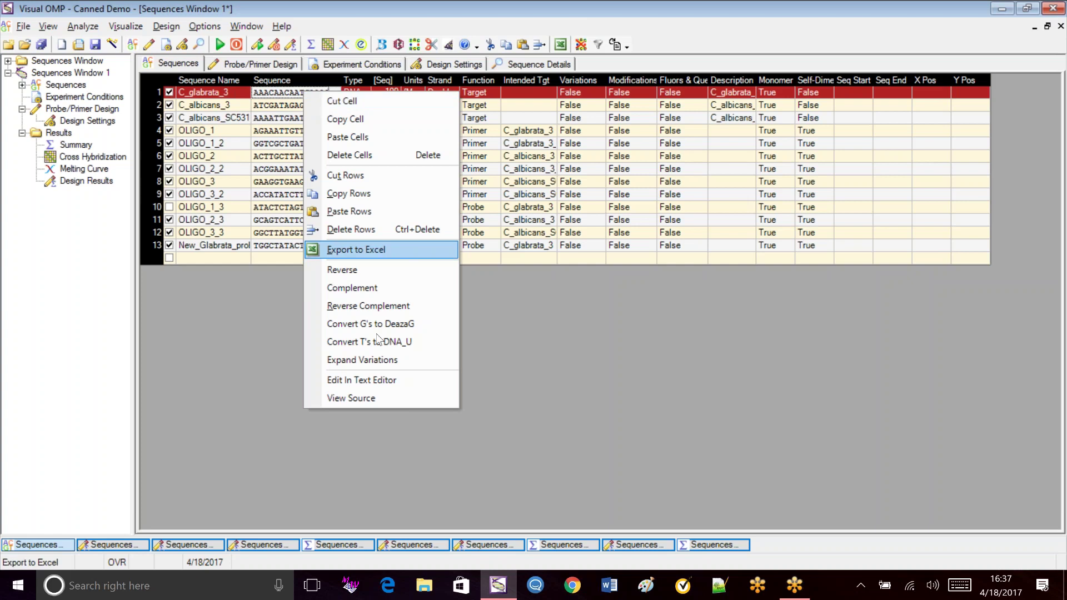
{"action": "left_click", "coordinate": [334, 380]}
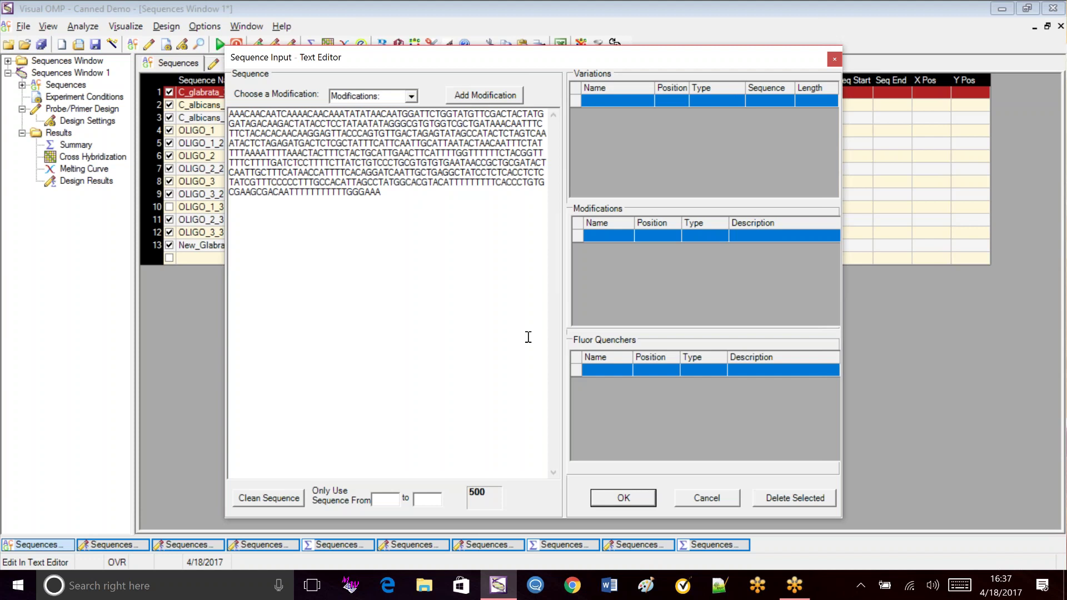
{"action": "left_click", "coordinate": [634, 508]}
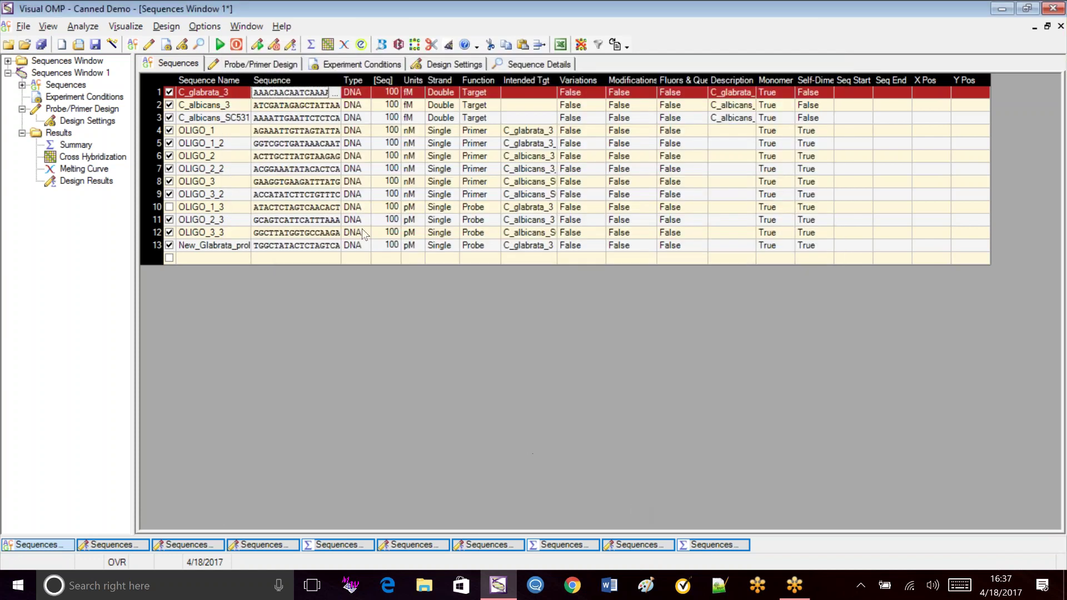
Step: Review the OLIGO_1 probe size settings and view the structure graphic of the C_glabrata_3+OLIGO_1+New_Glabrata_probe complex from the latest results
{"action": "left_click", "coordinate": [244, 64]}
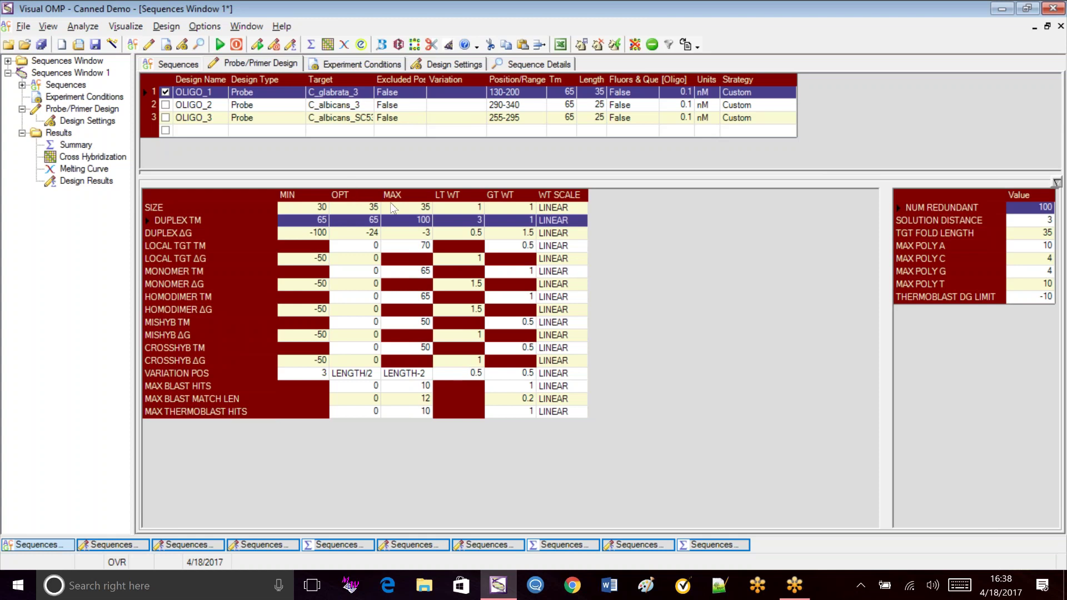
{"action": "left_click", "coordinate": [361, 207]}
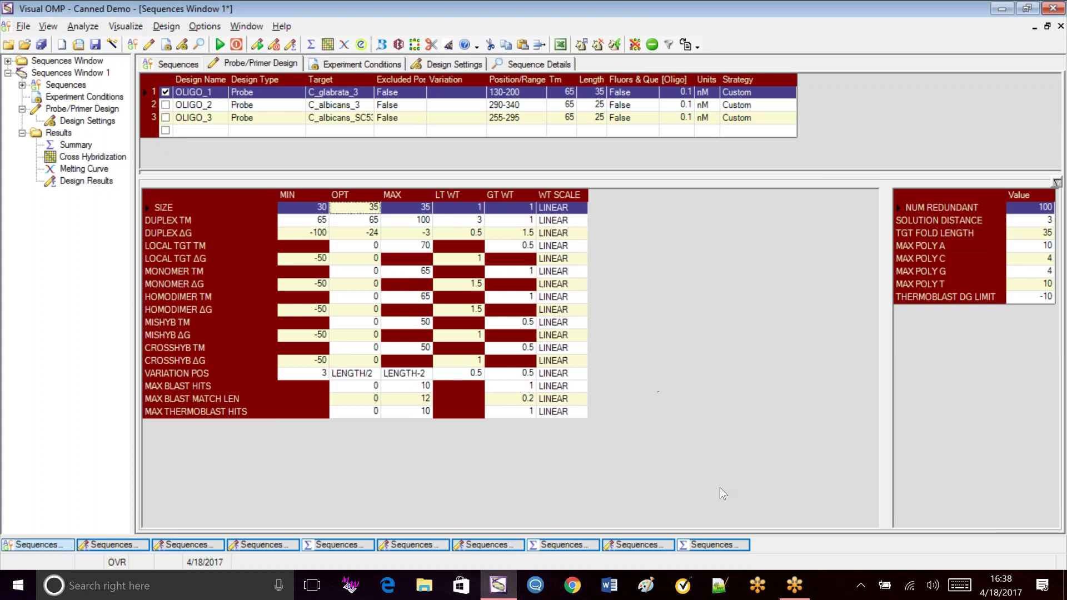
{"action": "left_click", "coordinate": [714, 545]}
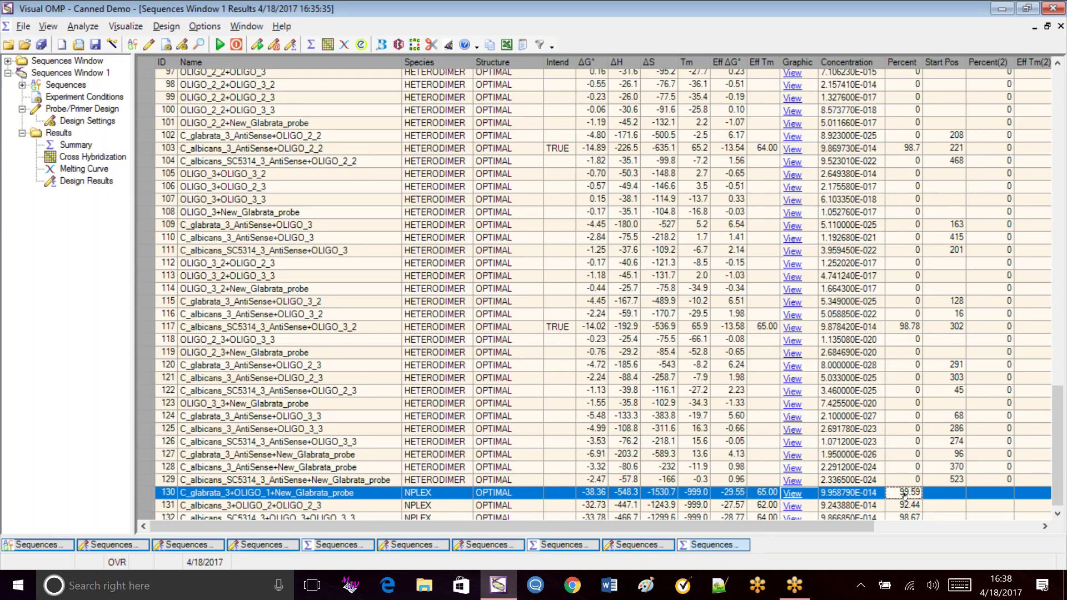
{"action": "left_click", "coordinate": [793, 493]}
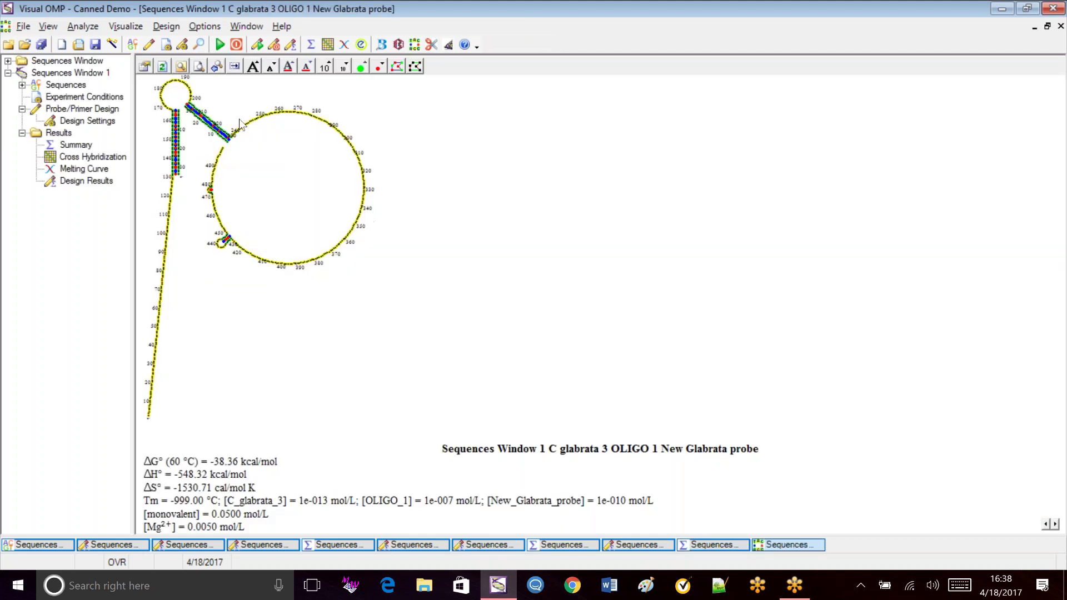